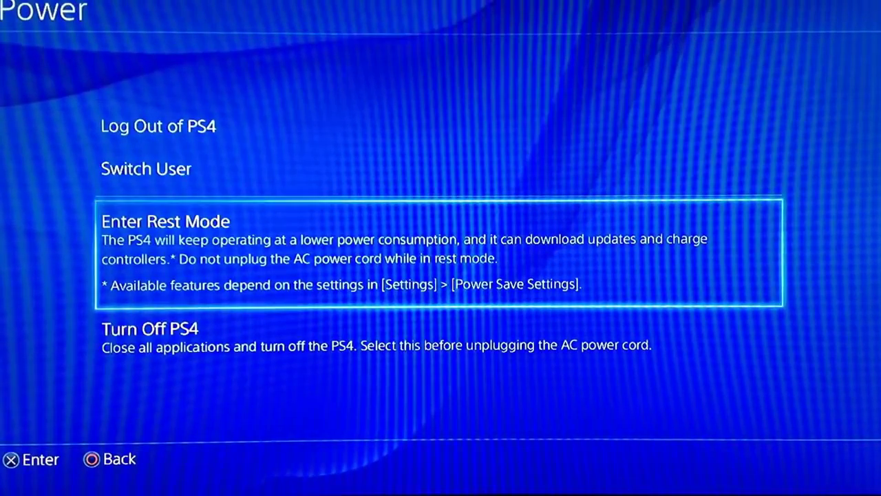
Step: Switch users and start creating a new local user
key("Up")
key("Up")
key("Down")
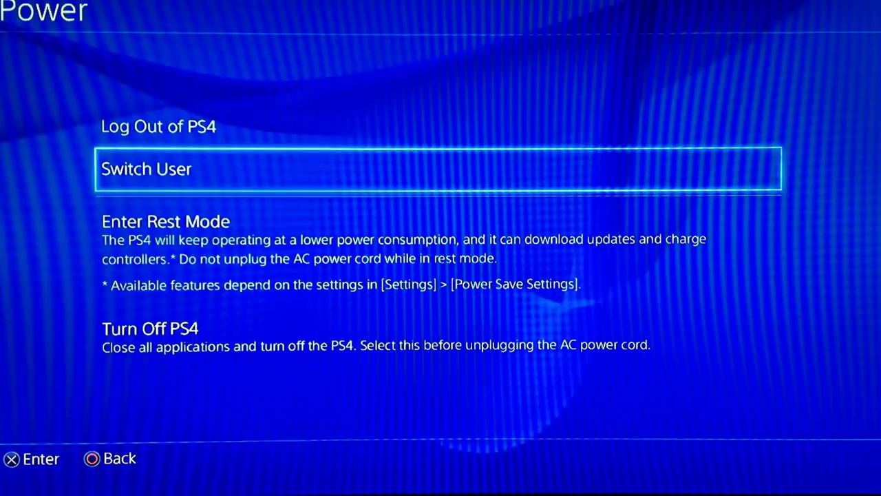
key("Return")
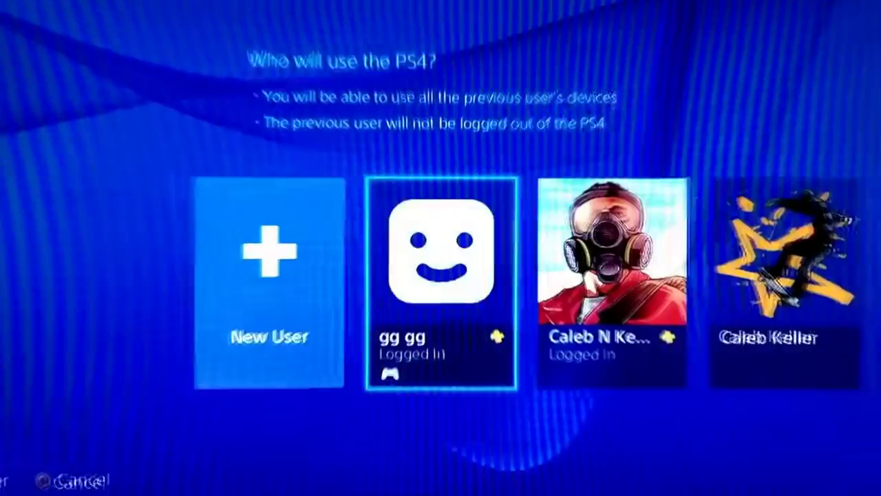
key("Left")
key("Right")
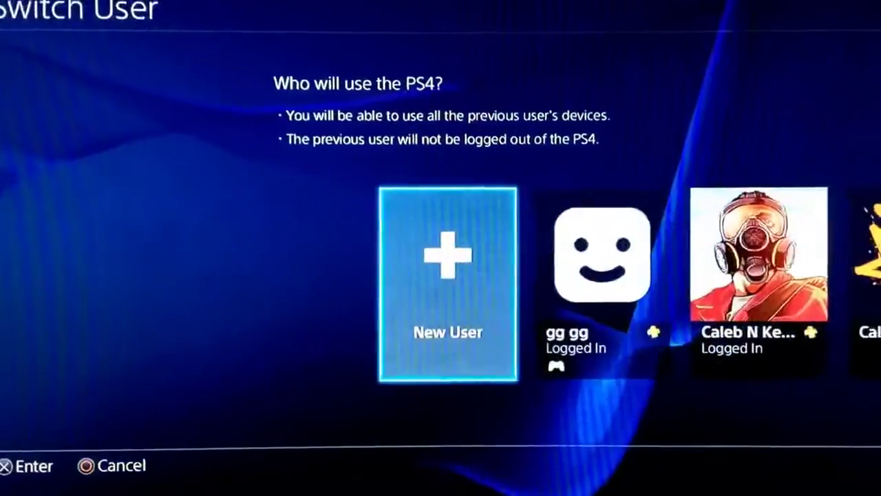
key("Return")
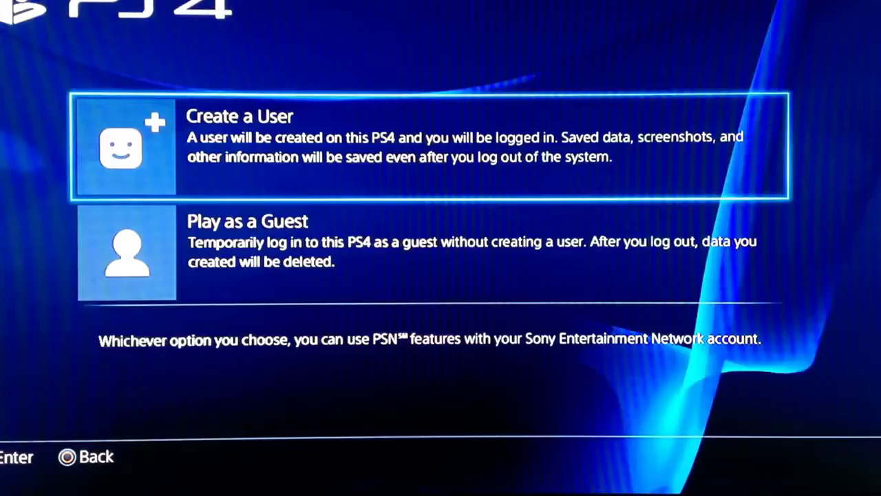
key("Return")
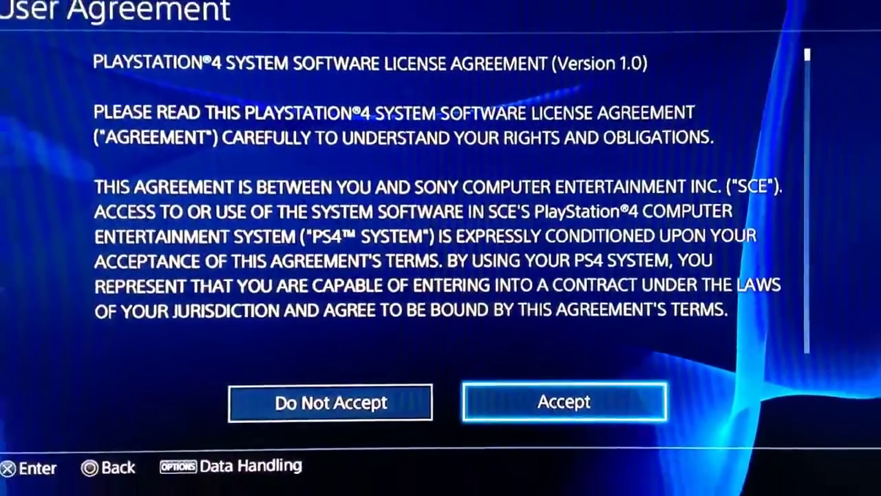
Step: Accept the license, leave the sign-in ID empty, and head to PSN account creation
key("Return")
key("Return")
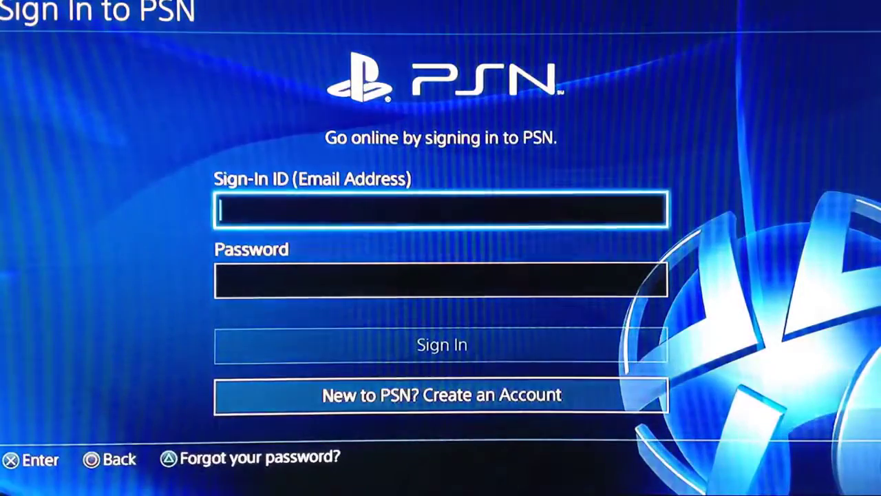
key("Return")
key("Escape")
key("Down")
key("Down")
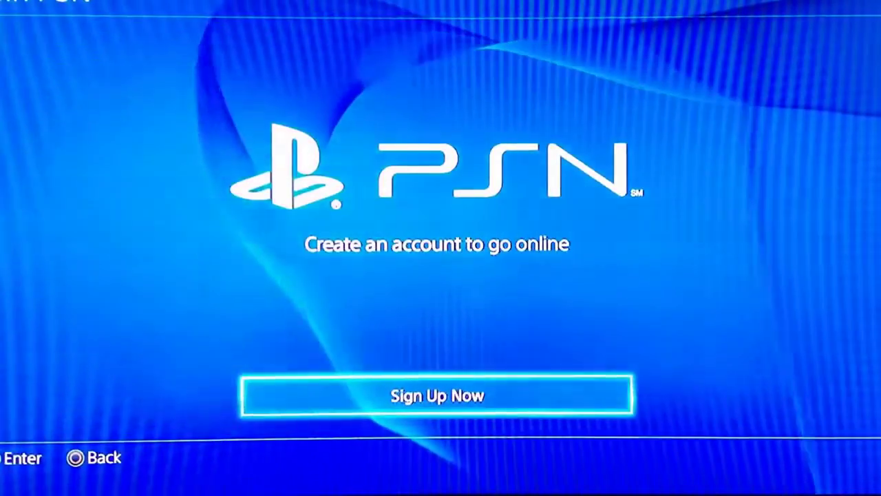
Step: Start PSN sign-up and set Country or Region to Japan
key("Return")
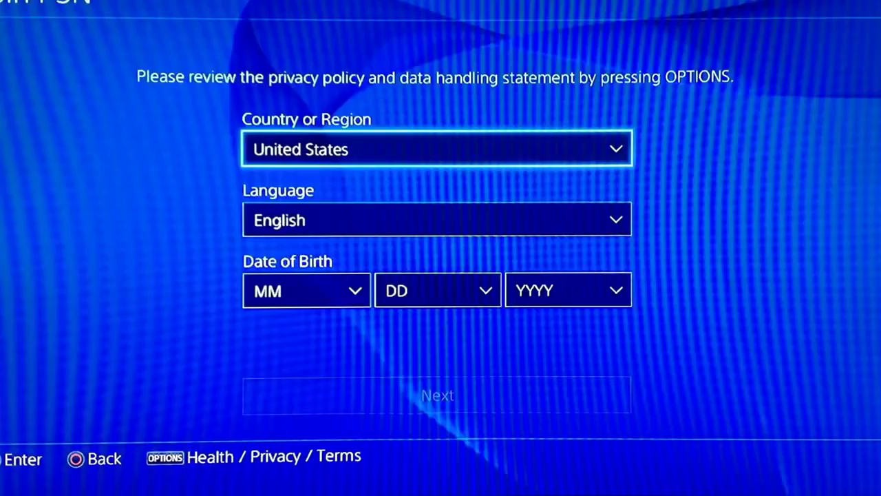
key("Return")
key("Up")
key("Up")
key("Up")
key("Up")
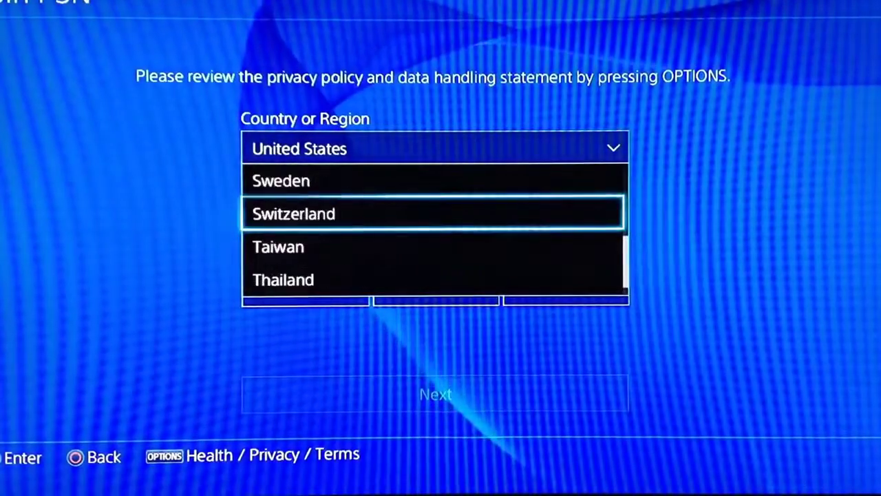
key("Up")
key("Up")
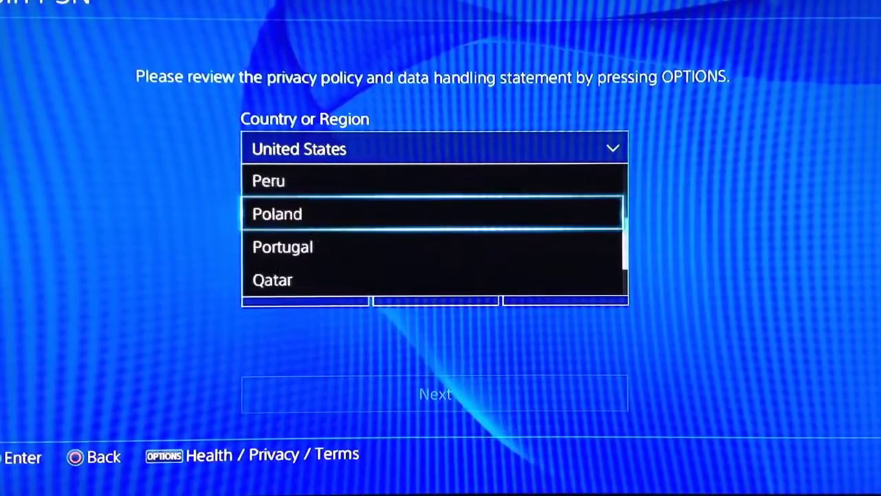
key("Up")
key("Up")
key("Up")
key("Up")
key("Up")
key("Up")
key("Up")
key("Up")
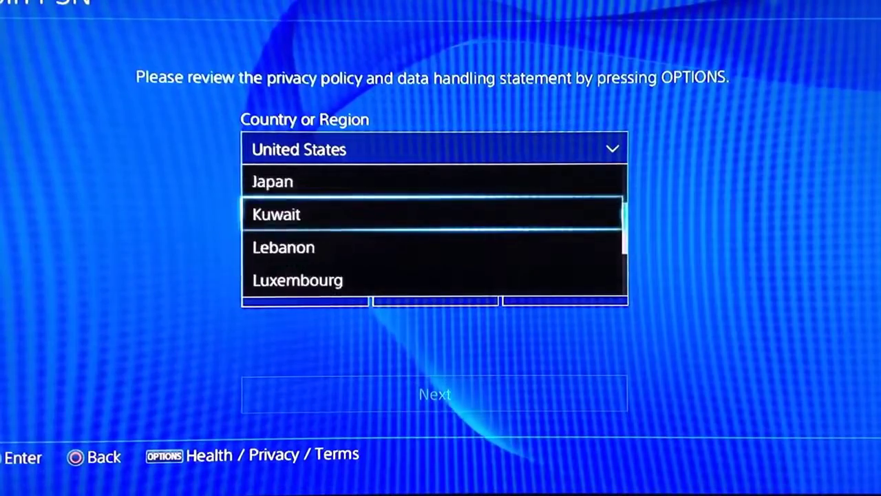
key("Up")
key("Up")
key("Up")
key("Down")
key("Return")
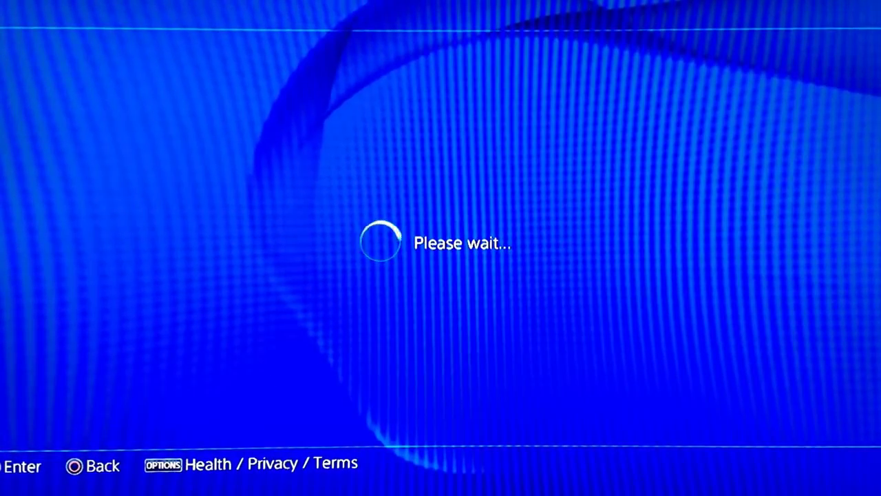
Step: Set the sign-up language to 日本語
key("Down")
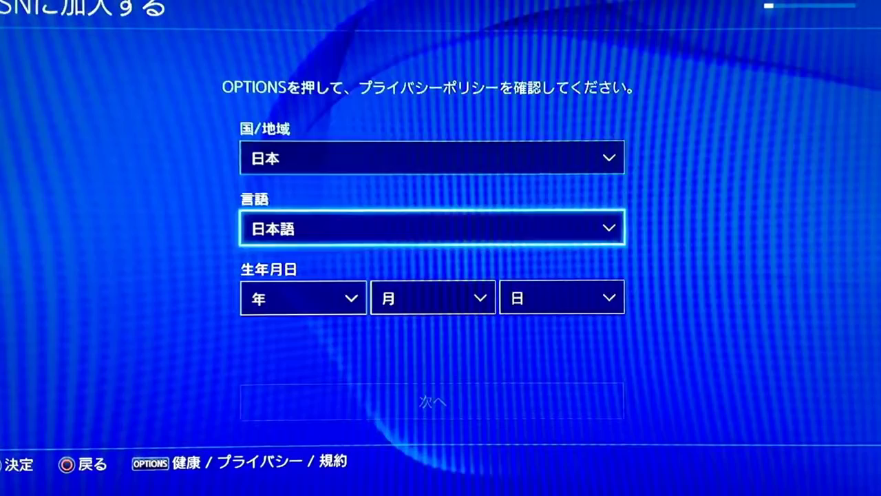
key("Up")
key("Down")
key("Return")
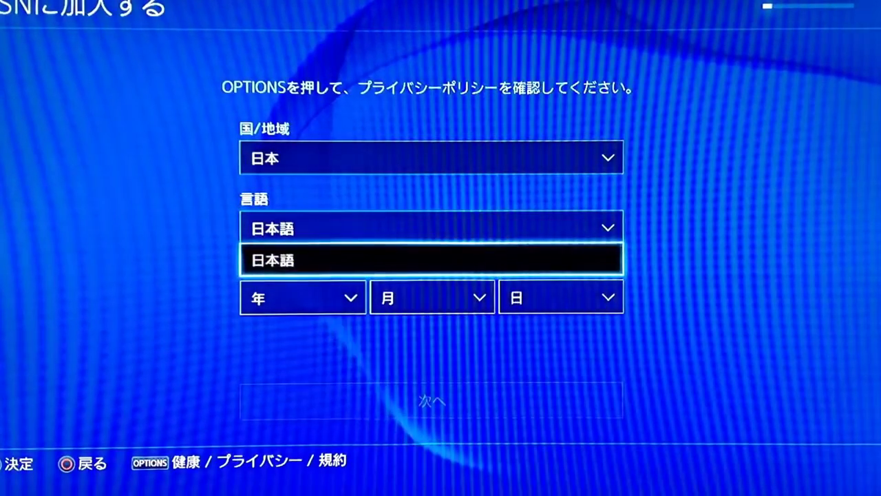
key("Return")
key("Down")
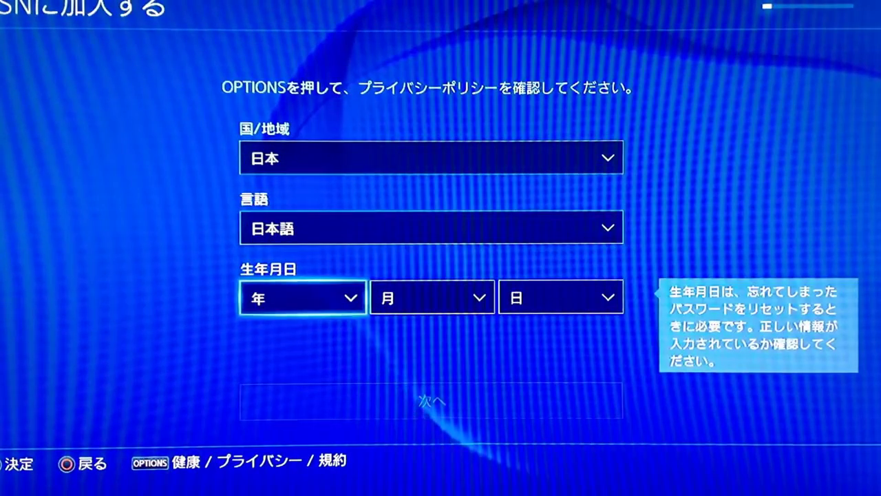
key("Return")
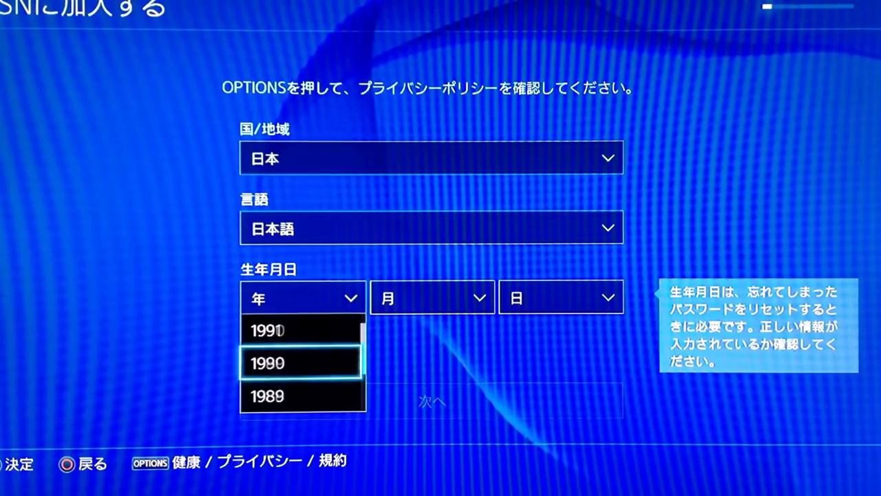
key("Return")
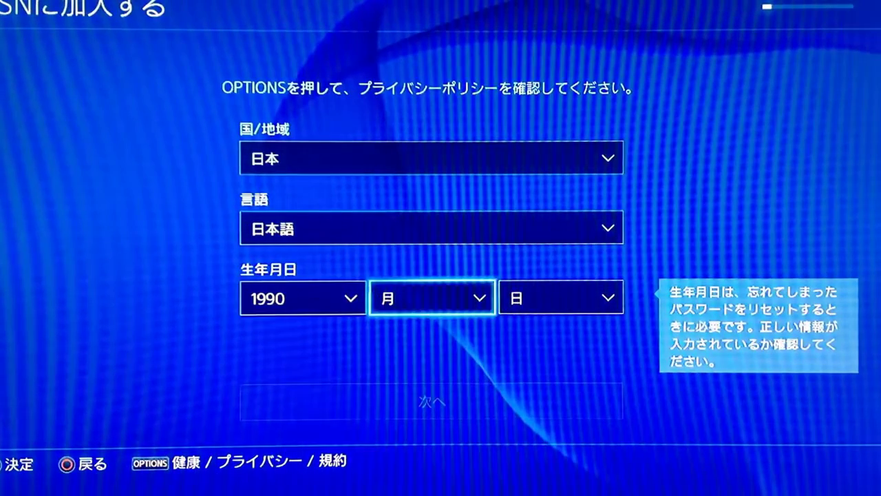
key("Return")
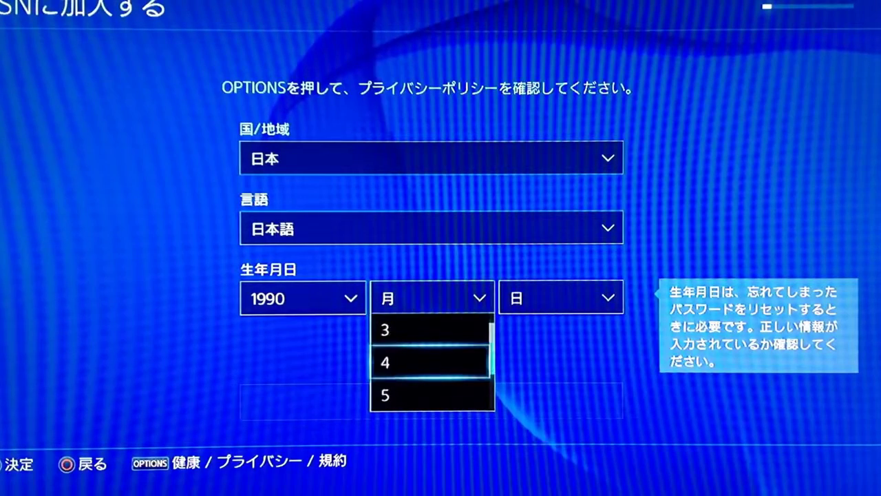
key("Return")
key("Return")
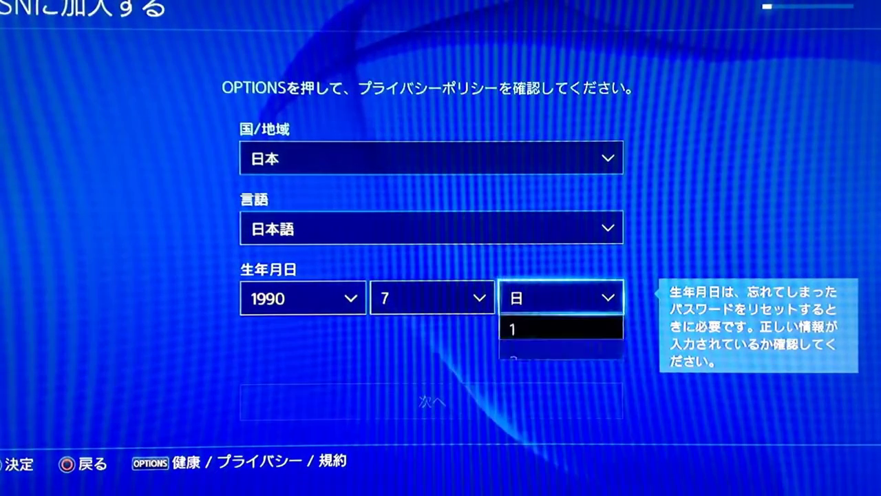
key("Down")
key("Down")
key("Down")
key("Return")
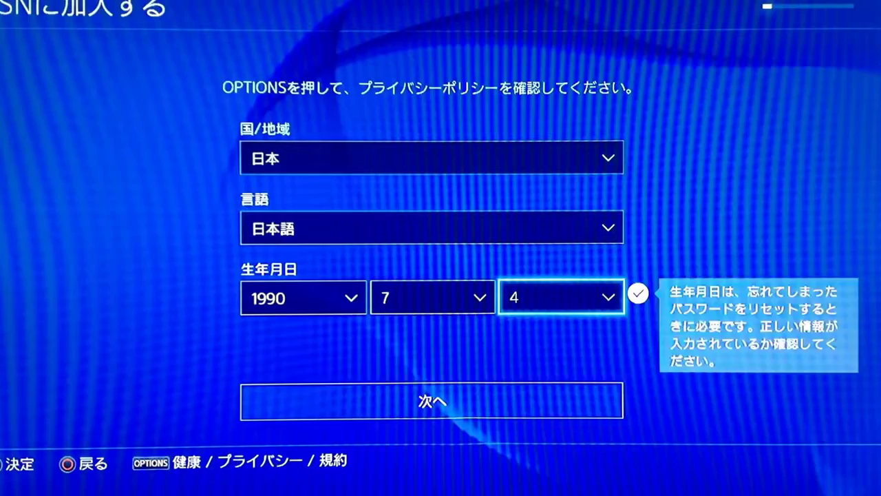
key("Down")
key("Return")
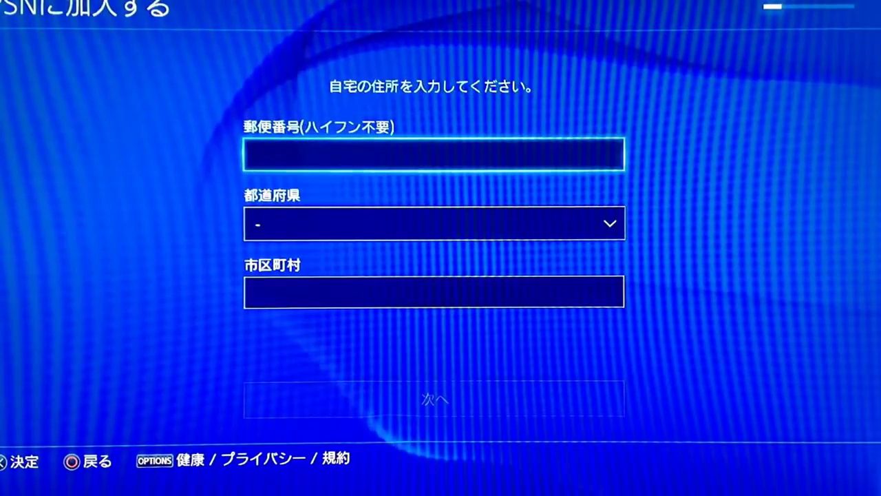
Step: Enter postal code 1000000
key("Return")
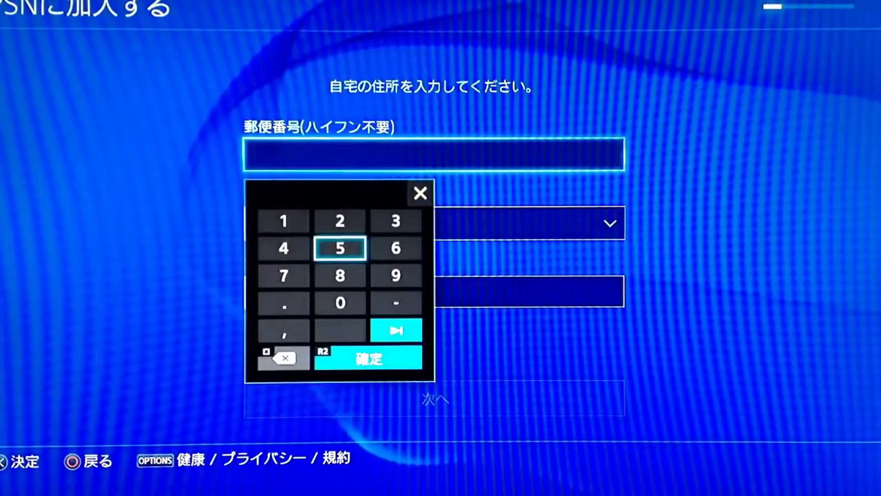
key("Up")
key("Left")
key("Down")
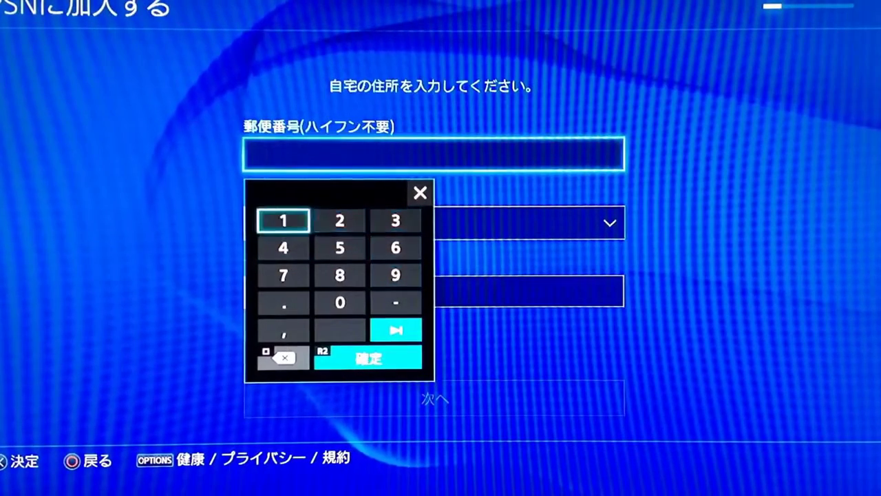
key("Return")
key("Right")
key("Down")
key("Down")
key("Down")
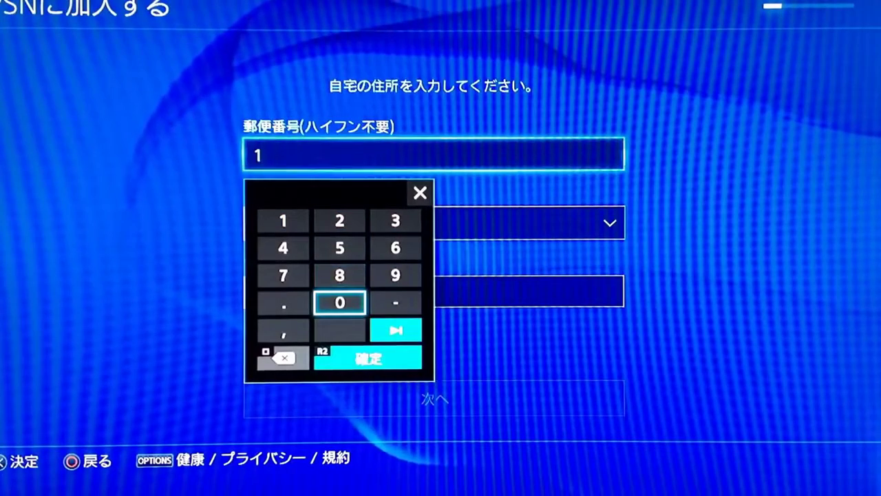
type("000000")
key("Return")
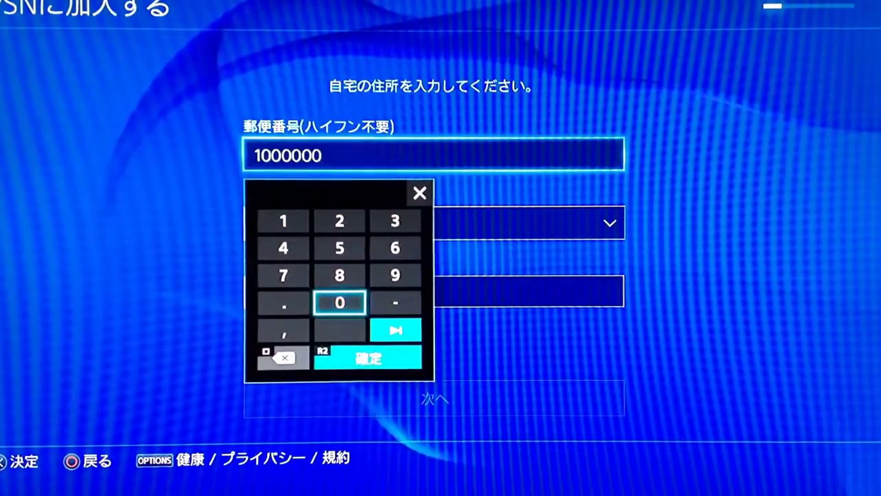
key("Return")
Step: Choose 大分県 as the prefecture
key("Down")
key("Return")
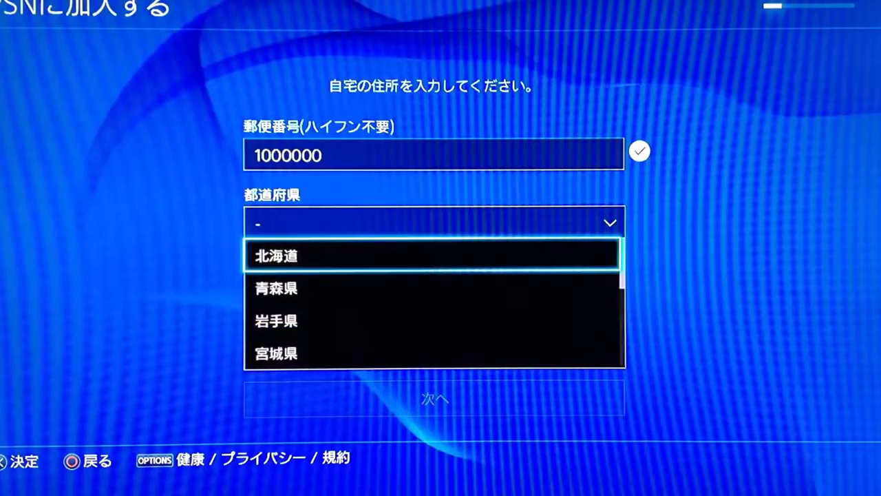
key("Down")
key("Down")
key("Down")
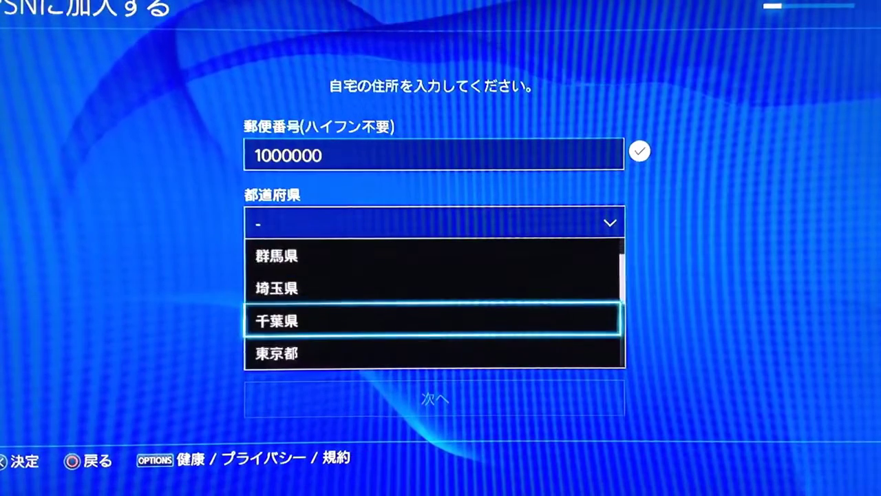
key("Down")
key("Down")
key("Down")
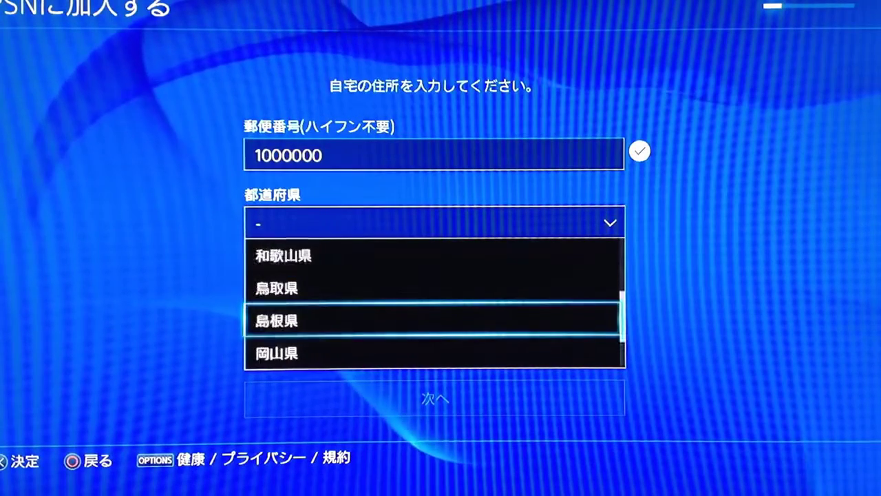
key("Down")
key("Down")
key("Down")
key("Down")
key("Down")
key("Down")
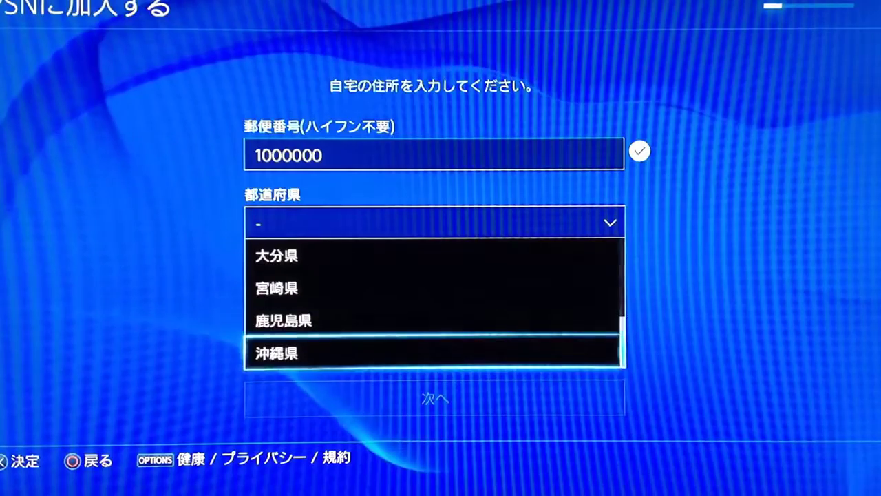
key("Up")
key("Up")
key("Up")
key("Return")
Step: Enter ひふむむ as the city
key("Down")
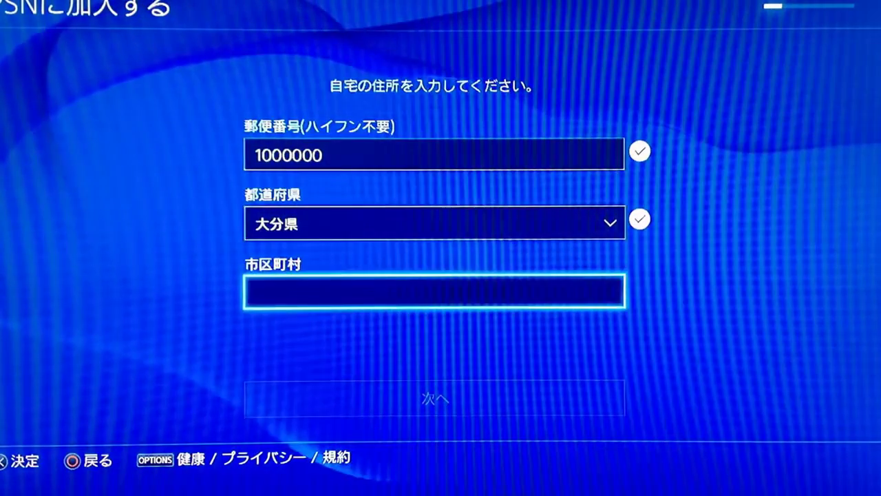
key("Return")
key("Up")
key("Return")
key("Down")
key("Return")
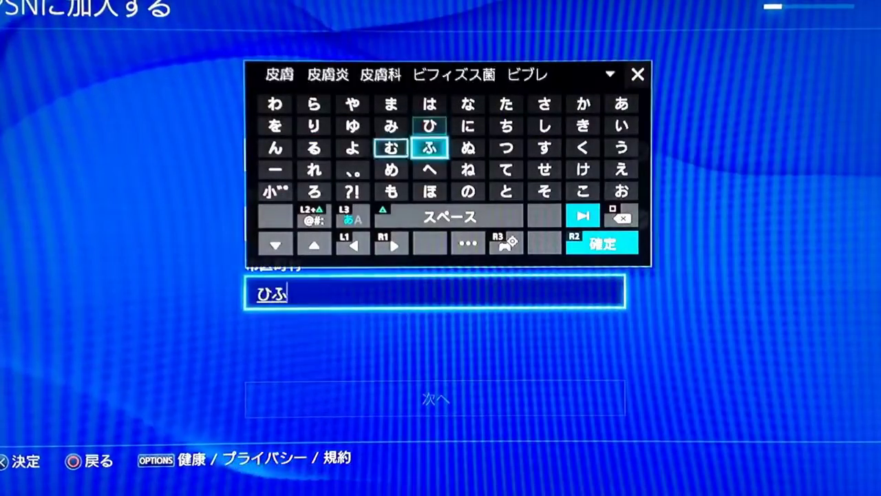
key("Left")
key("Return")
key("Return")
key("Return")
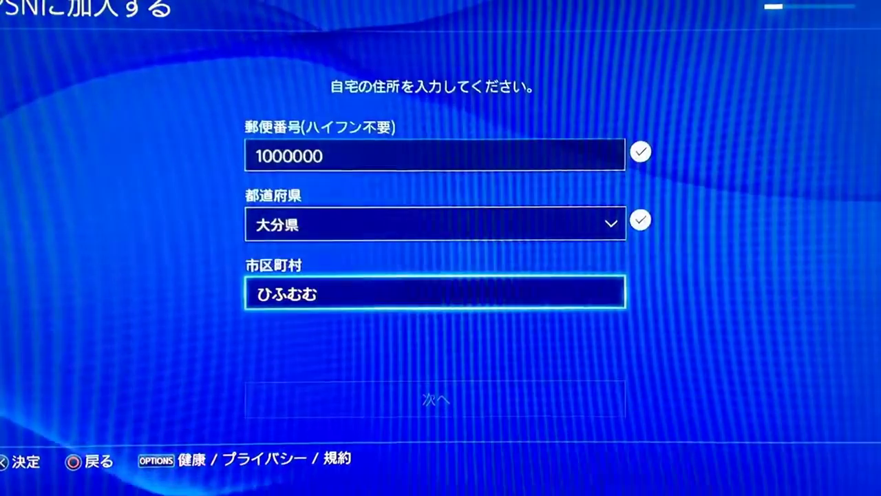
Step: Submit the address and enter the sign-in email, finishing with .com
key("Down")
key("Return")
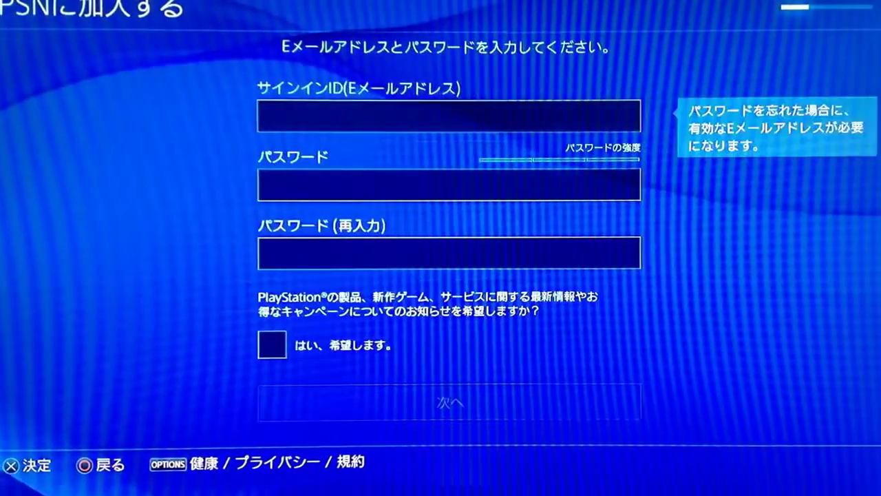
key("Return")
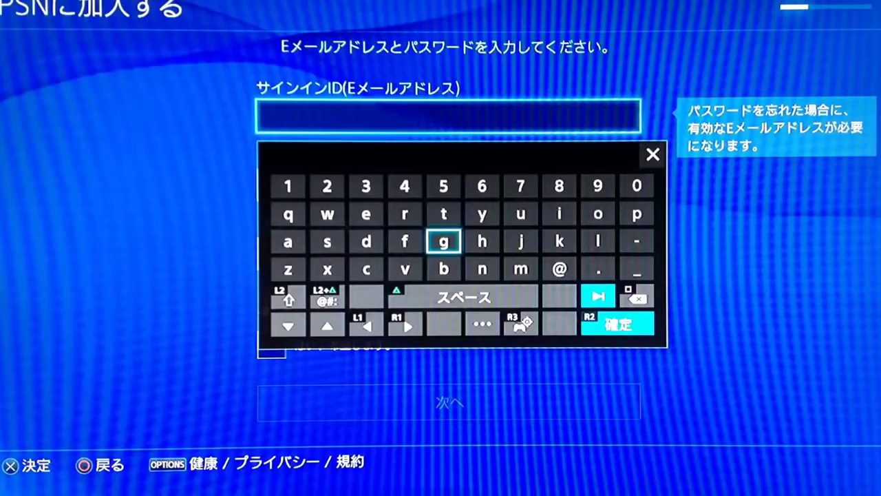
type("jhgg")
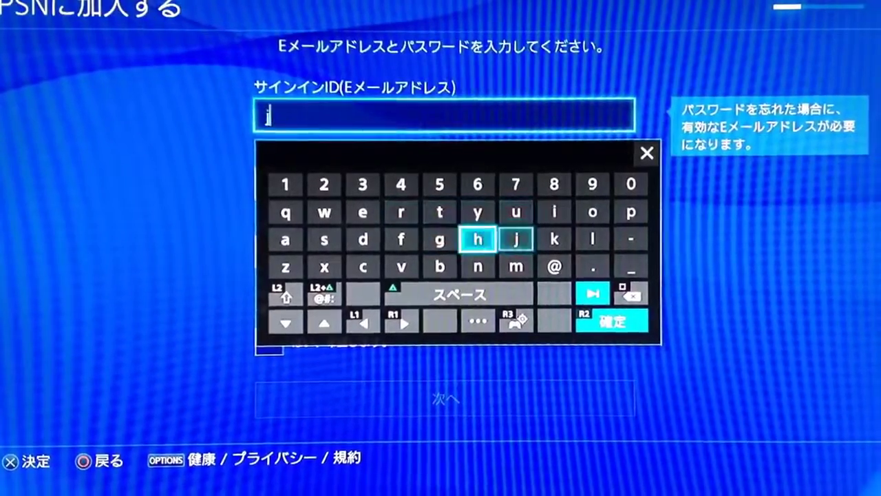
key("Right")
key("Right")
key("Right")
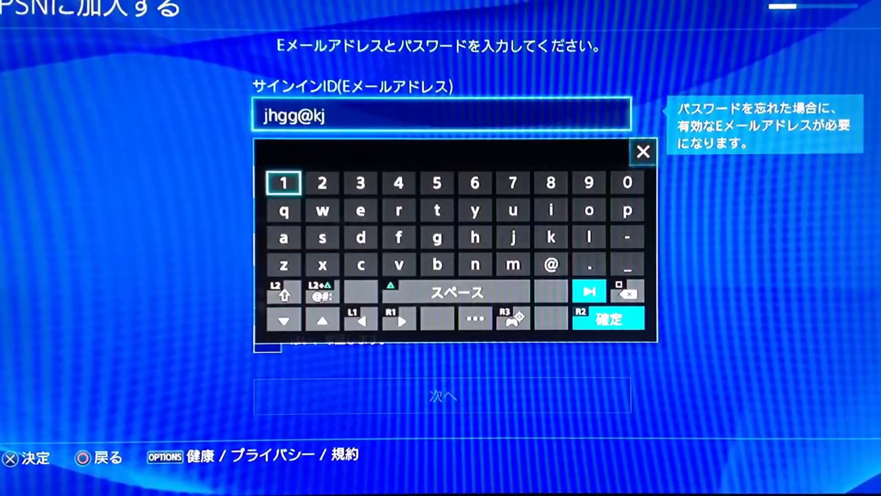
key("Down")
key("Down")
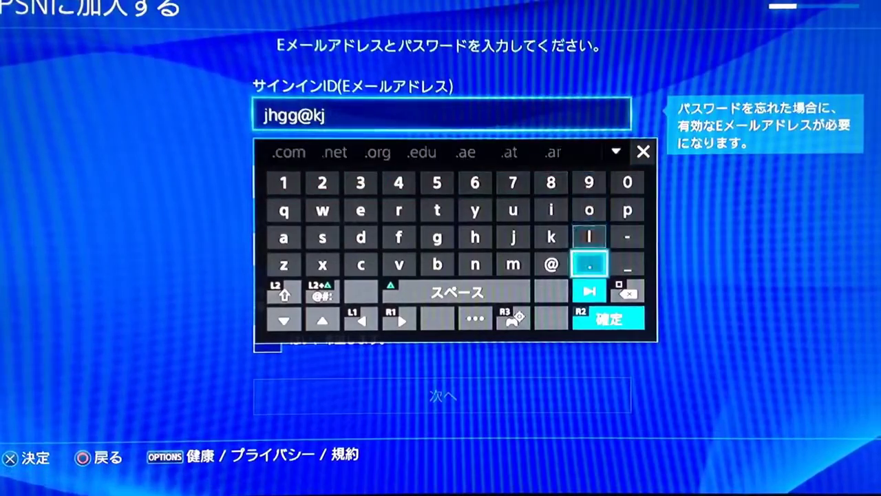
key("Return")
key("Up")
key("Left")
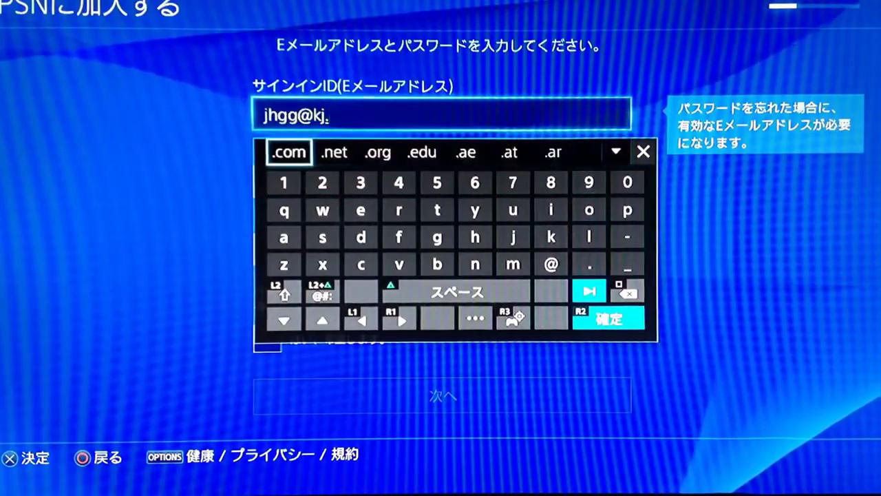
key("Return")
key("Return")
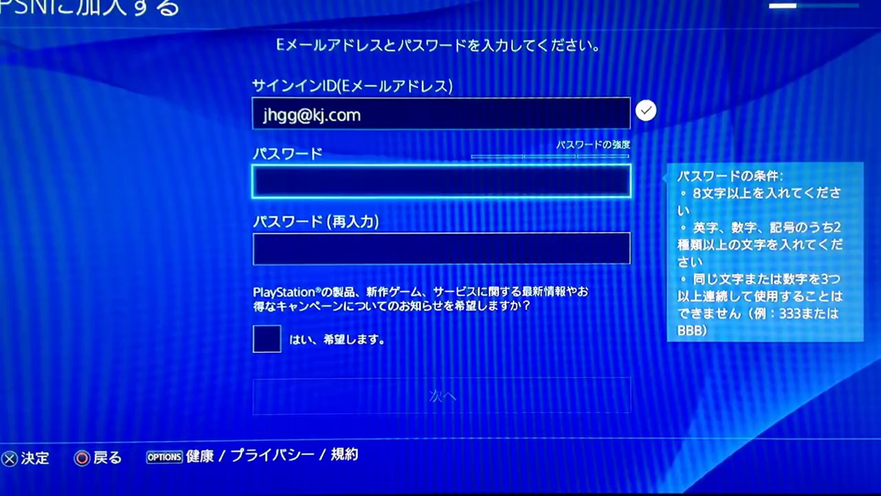
key("Return")
Step: Begin the password with an uppercase first character
key("Up")
key("Up")
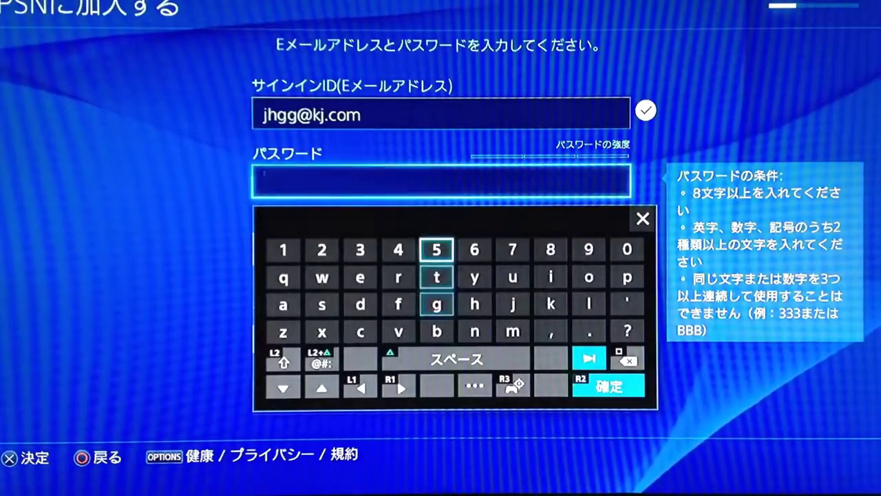
key("Left")
key("Right")
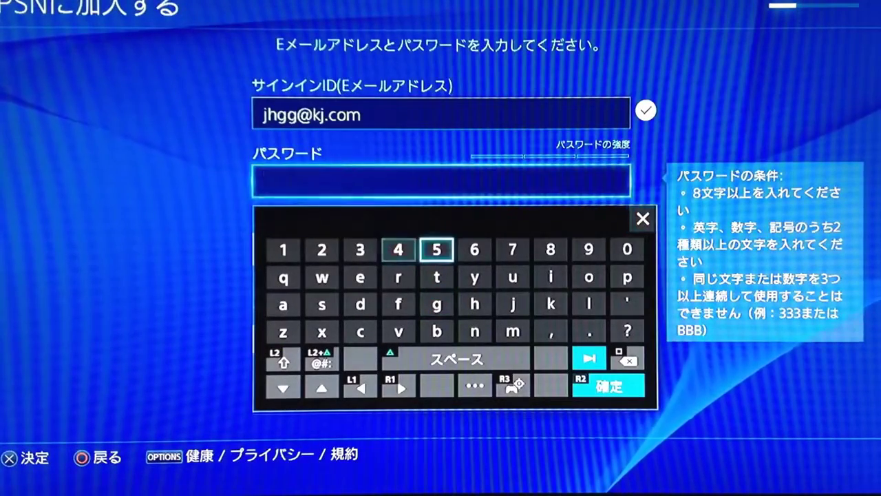
key("Down")
key("Down")
key("Down")
key("L2")
key("Up")
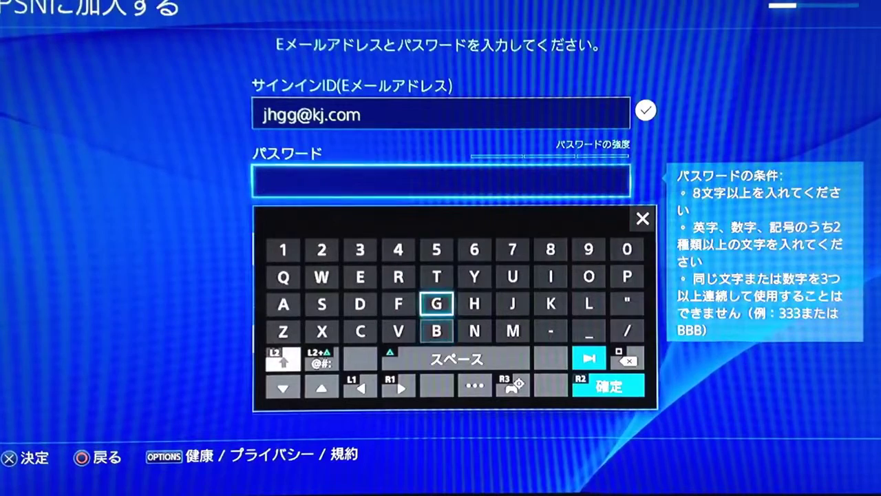
key("Up")
key("Up")
key("Down")
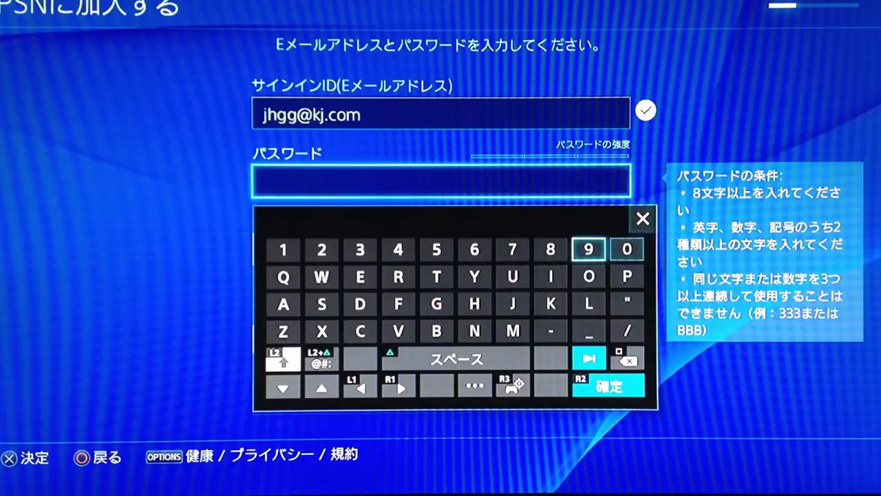
key("Left")
key("Left")
key("Left")
key("Return")
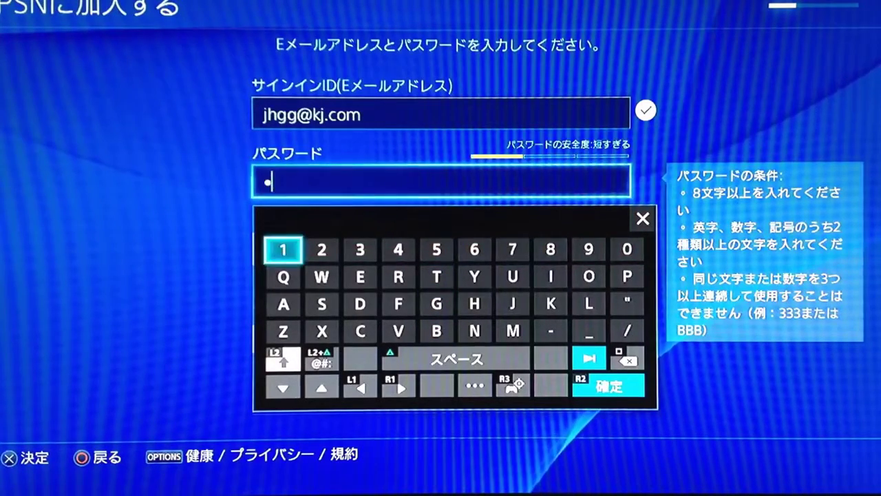
Step: Enter the remaining lowercase password characters
key("Down")
key("Return")
key("Right")
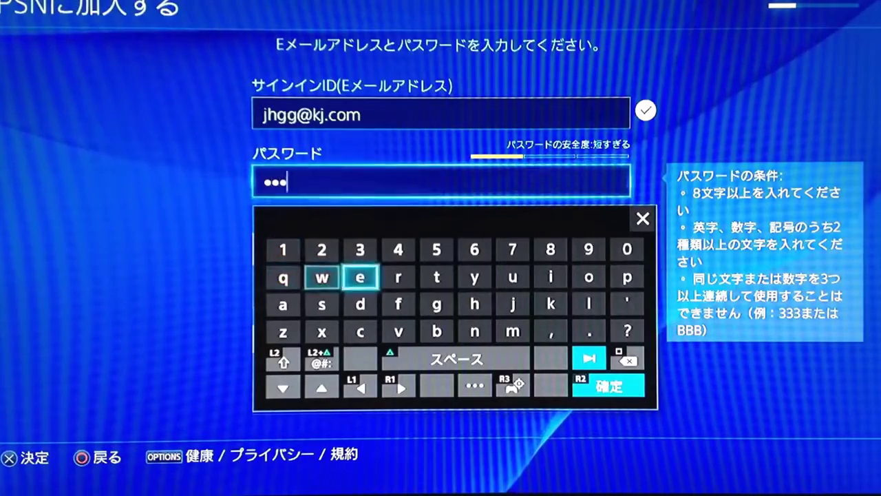
key("Return")
key("Right")
key("Return")
key("Right")
key("Return")
key("Right")
key("Return")
key("Right")
key("Return")
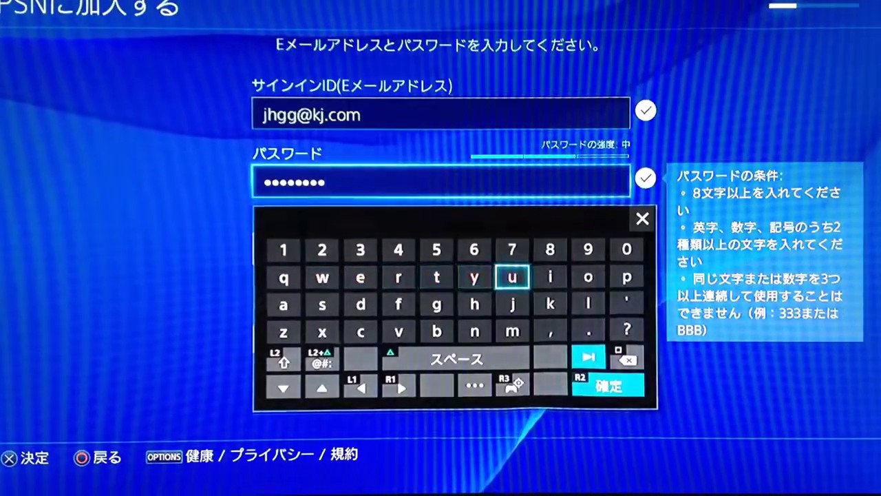
key("Return")
Step: Re-enter the matching password and confirm it
key("Down")
key("Return")
key("Up")
key("Up")
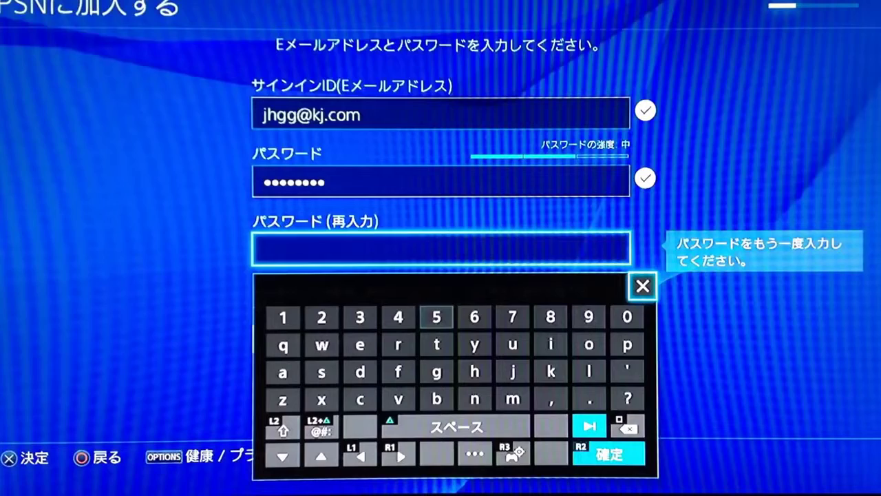
key("Down")
key("Left")
key("Left")
key("Left")
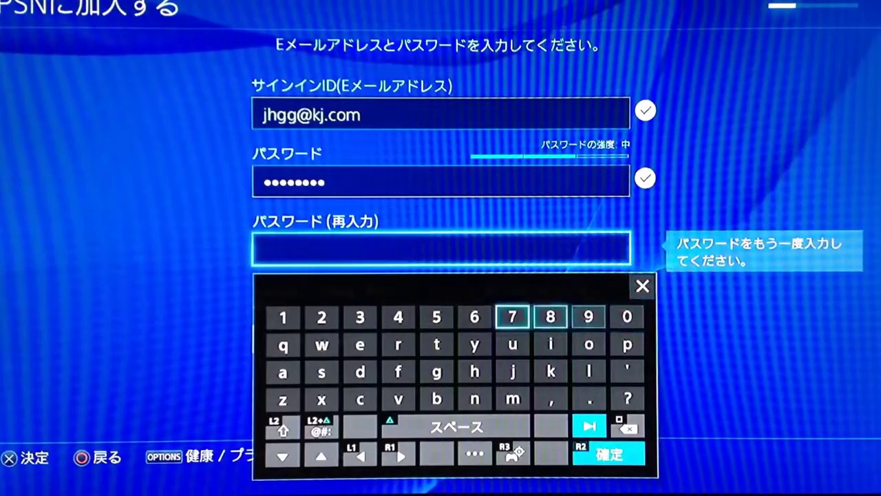
key("Left")
key("Left")
key("Left")
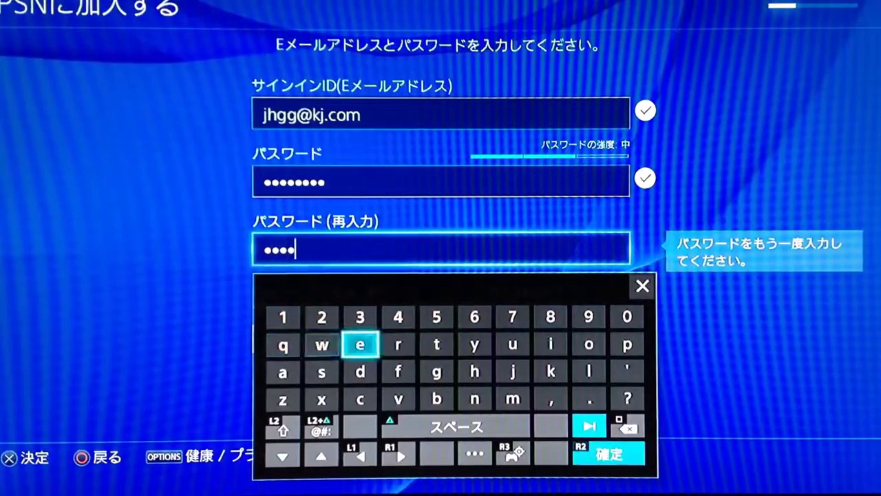
key("Return")
key("Right")
key("Right")
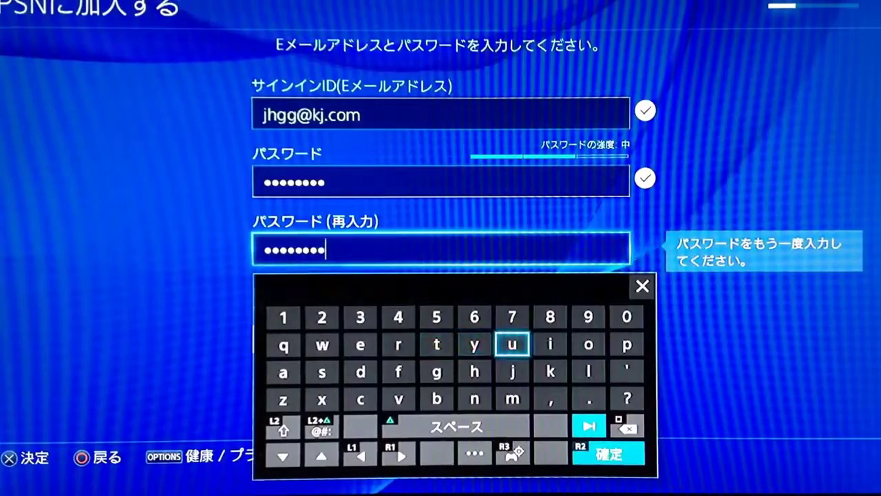
key("Return")
Step: Opt in to PlayStation news with はい、希望します
key("Down")
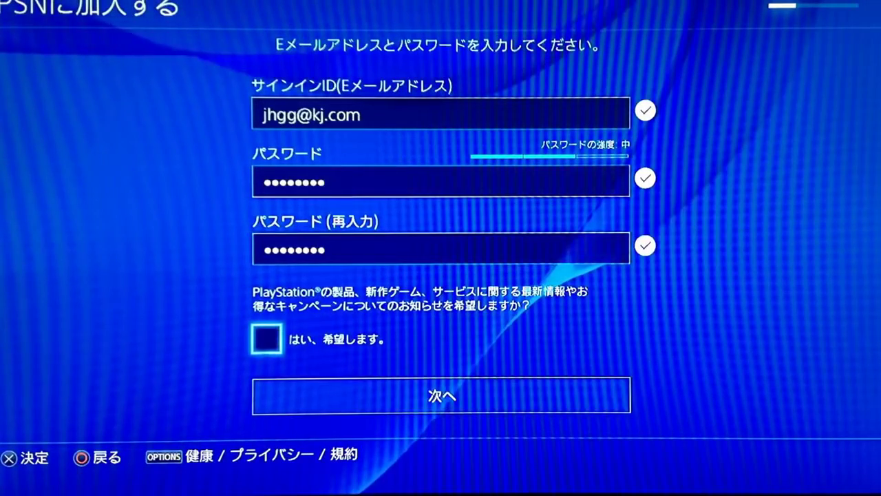
key("Return")
key("Down")
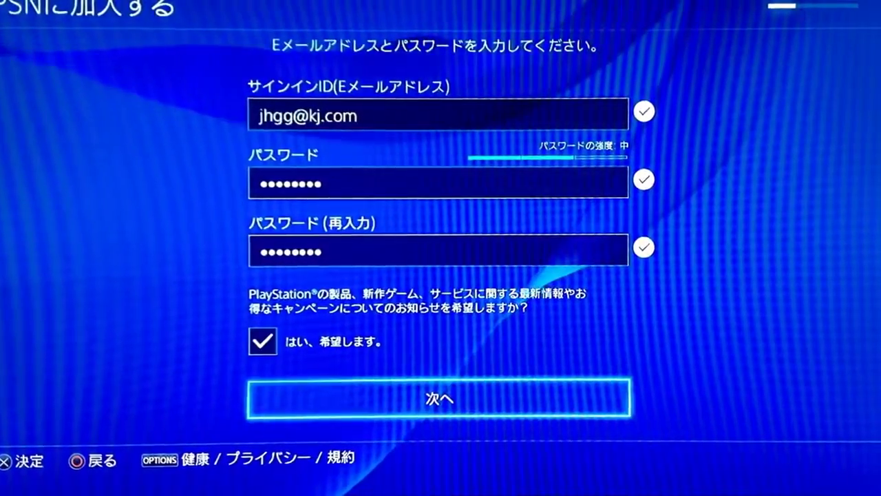
key("Return")
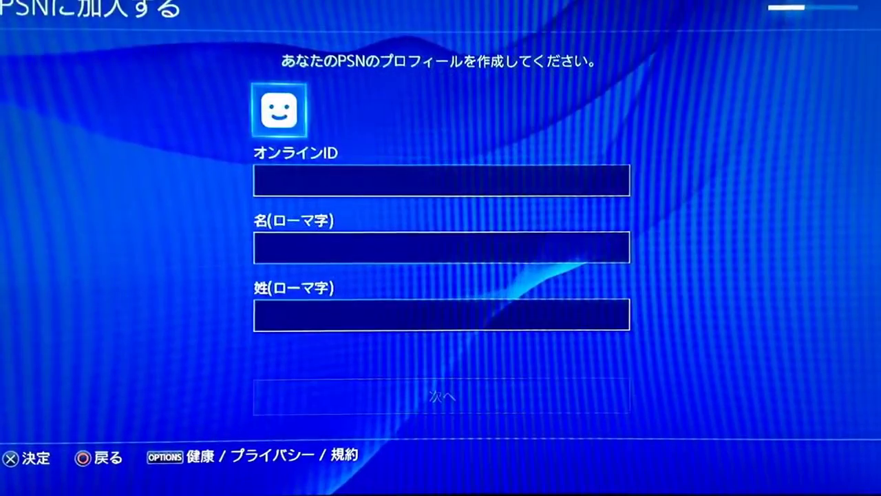
key("Down")
key("Return")
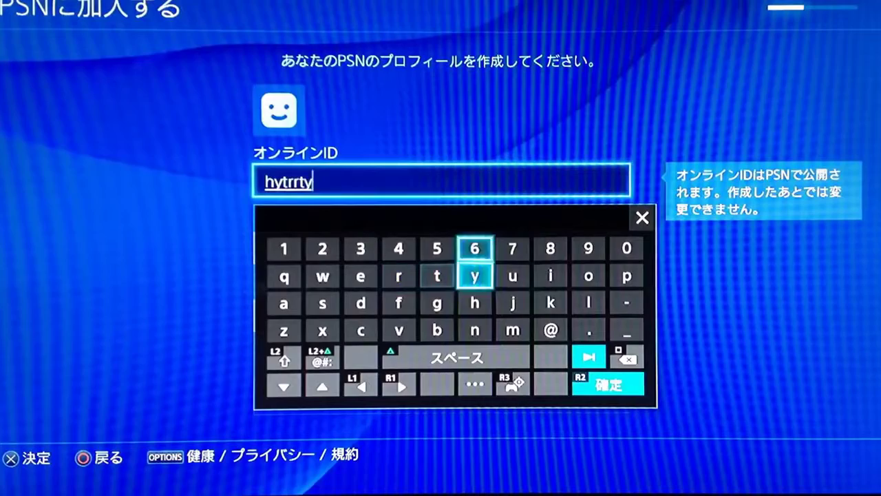
type("667u")
key("Return")
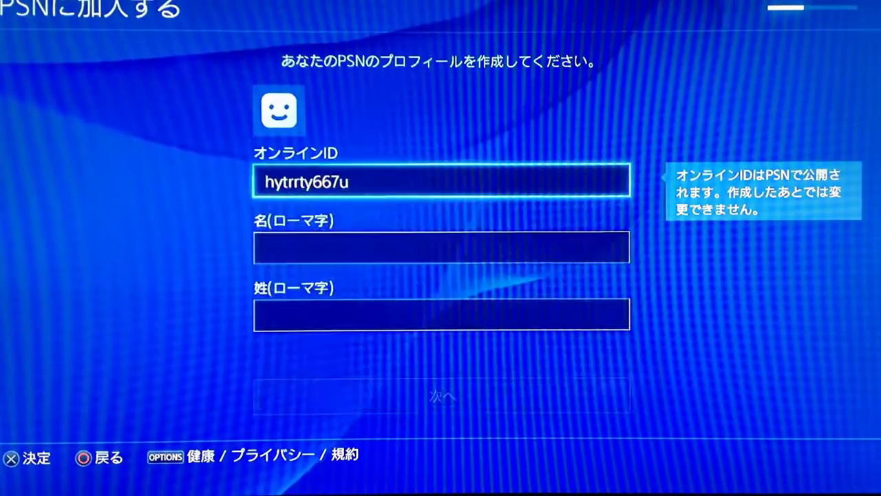
Step: Enter and confirm the first name and surname
key("Down")
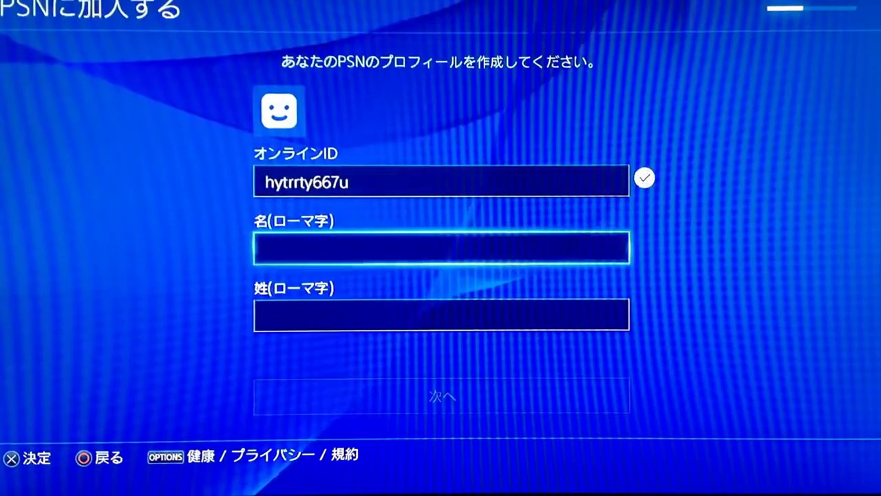
key("Return")
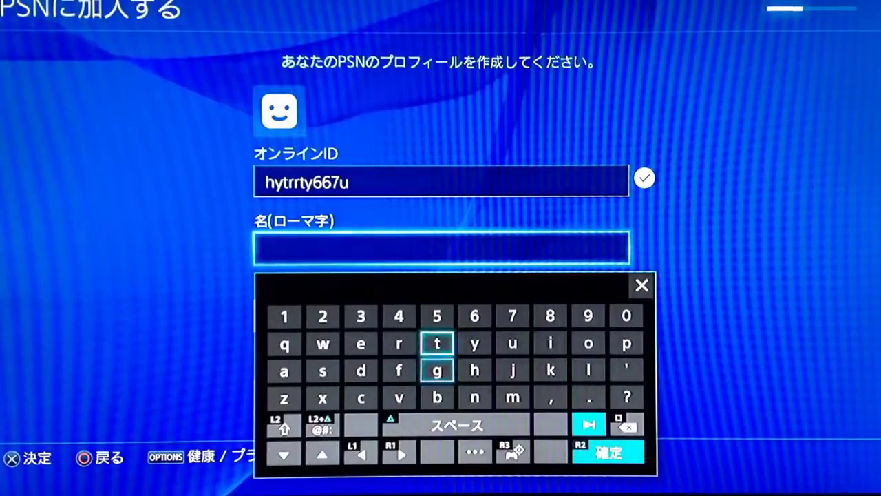
type("tgggg")
key("Return")
key("Down")
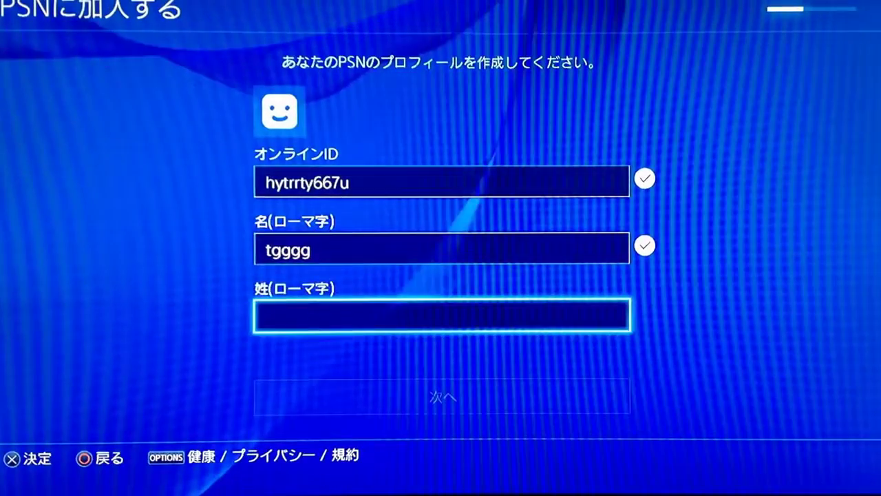
key("Return")
type("trrt")
key("Return")
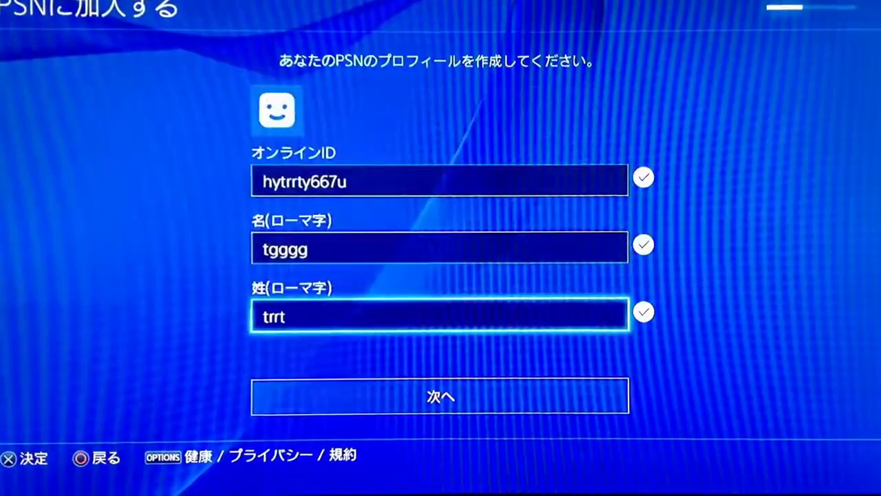
Step: Keep default privacy for activity, friends, search, people-you-may-know and games
key("Return")
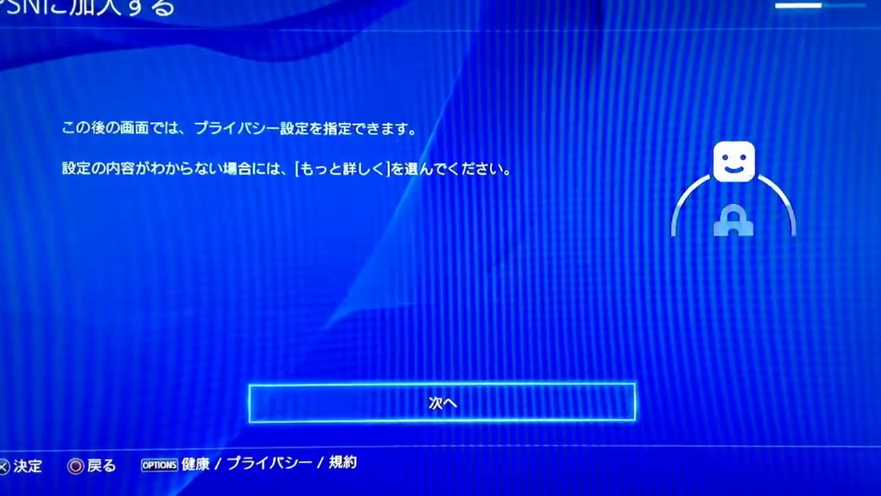
key("Return")
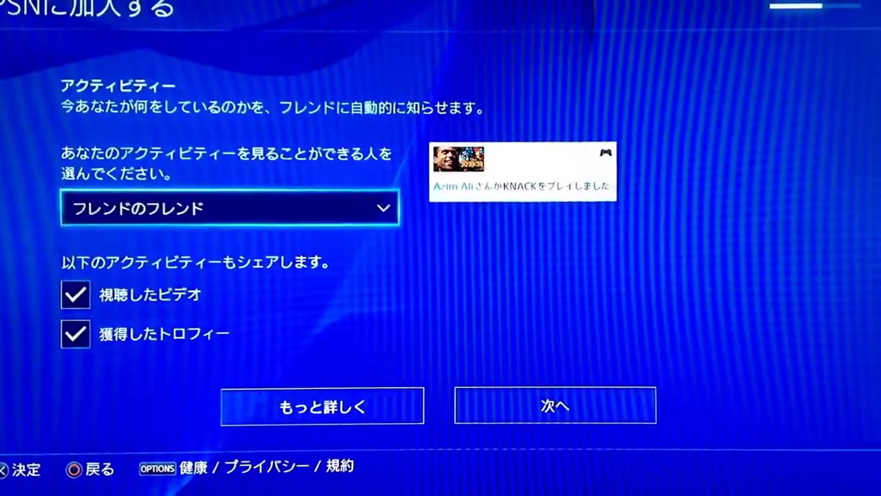
key("Down")
key("Down")
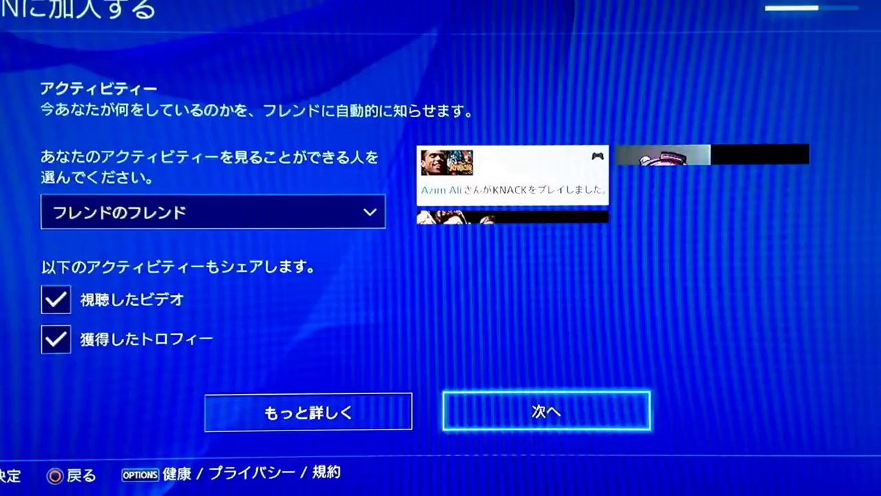
key("Return")
key("Down")
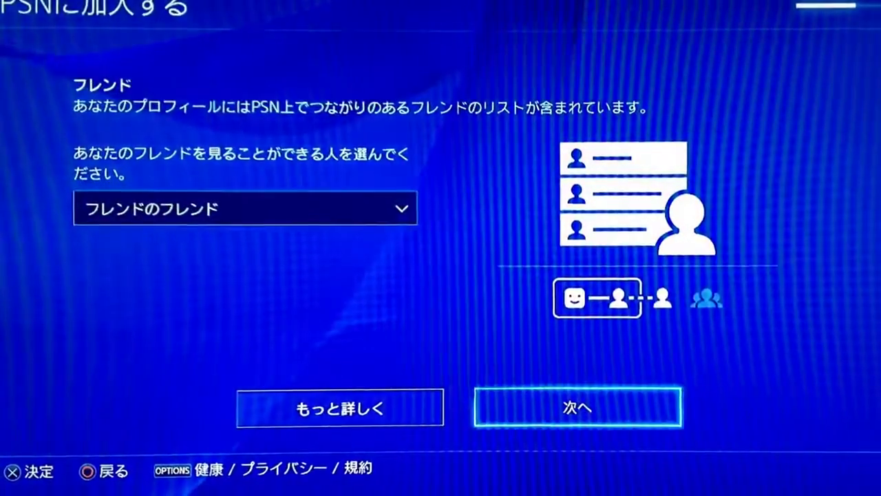
key("Return")
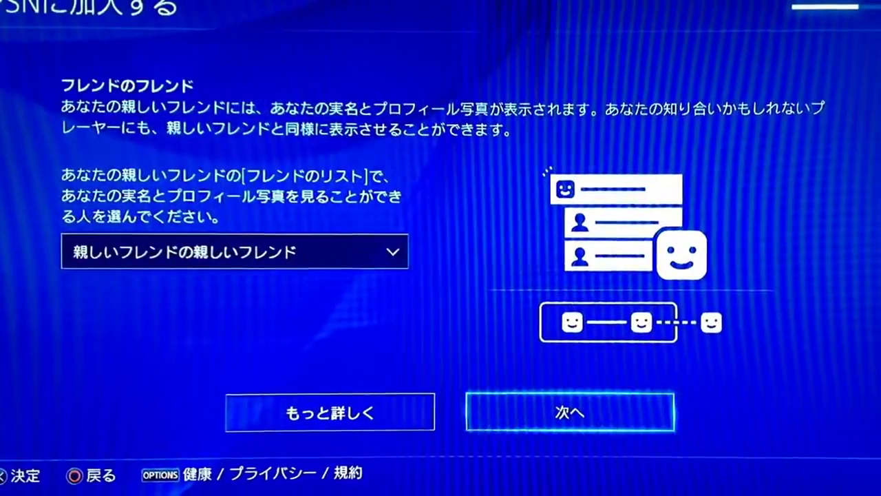
key("Return")
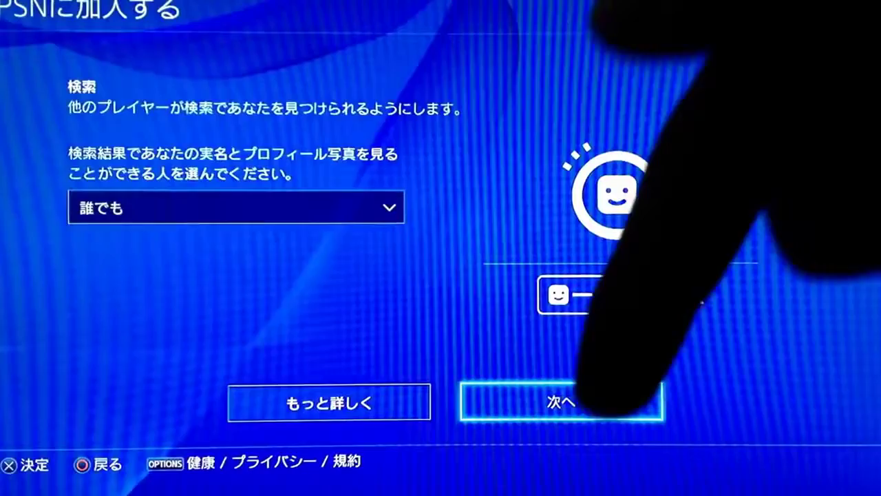
key("Return")
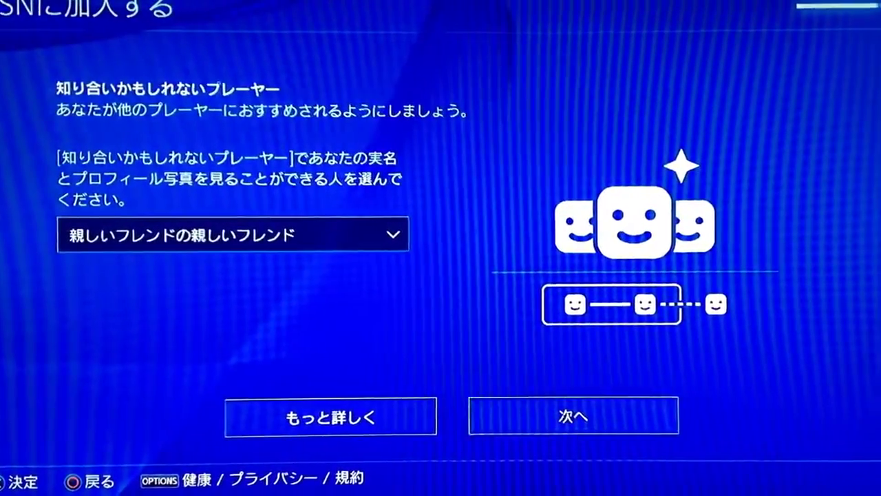
key("Return")
key("Down")
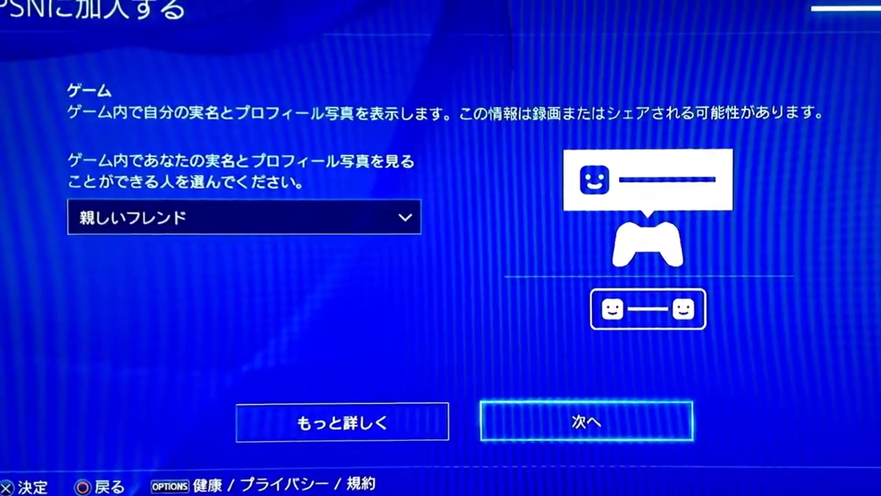
key("Return")
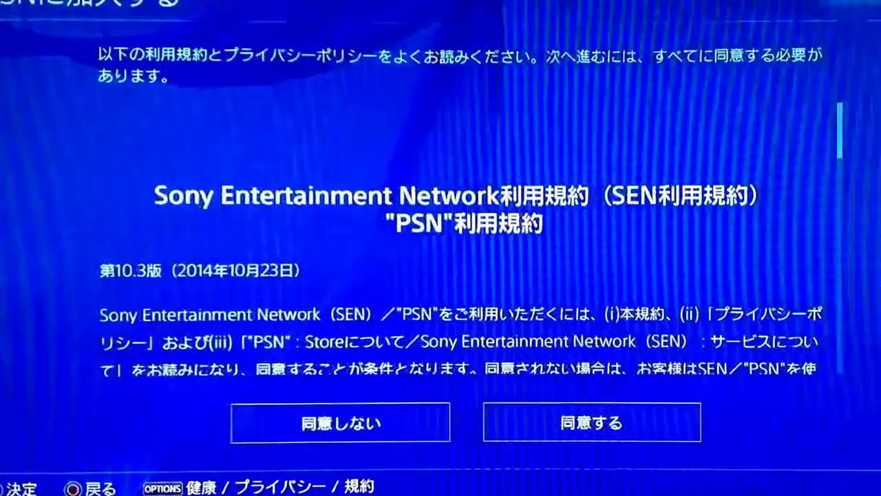
Step: Move focus to 同意する to agree to the terms of service
key("Right")
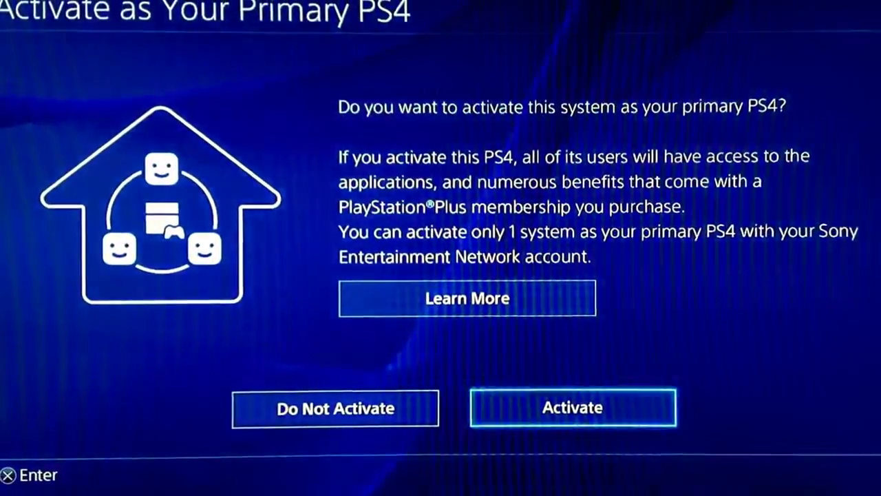
Step: Activate this console as the primary PS4 and dismiss the sign-in saved notice
key("Return")
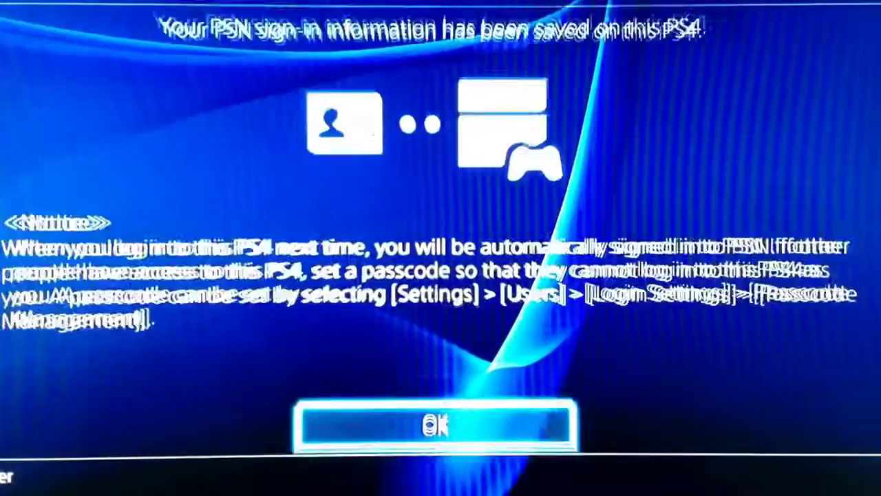
key("Return")
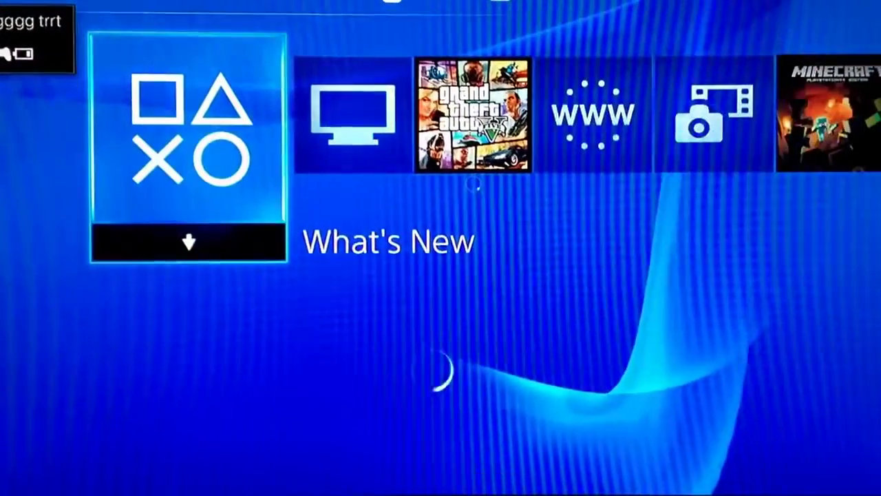
Step: Open PlayStation Store from the function row
key("Up")
key("Return")
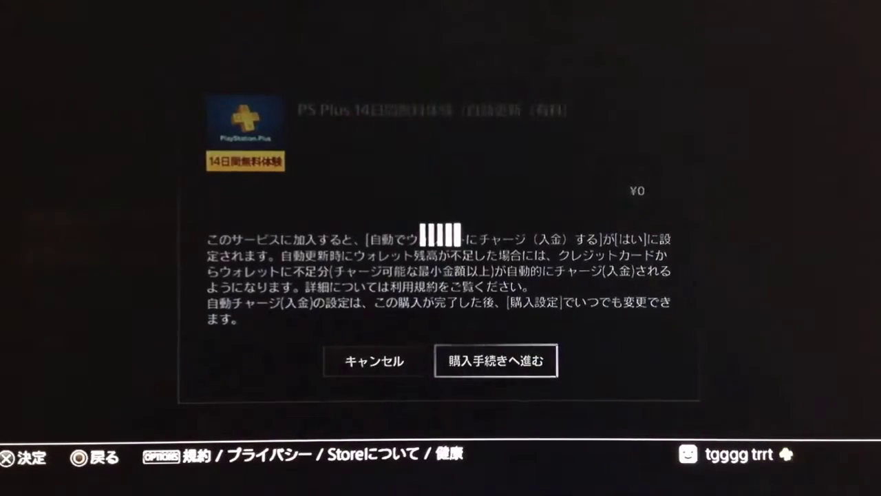
Step: Complete the free trial checkout, close the thank-you message, and leave the store
key("Return")
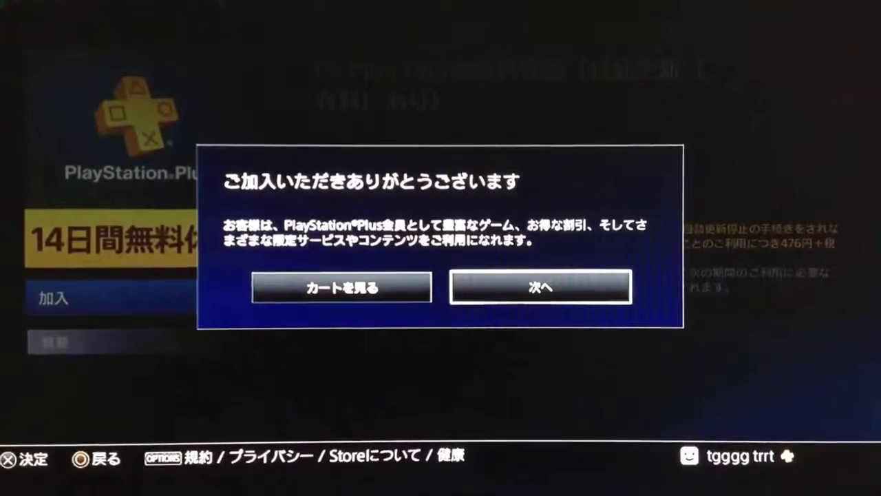
key("Return")
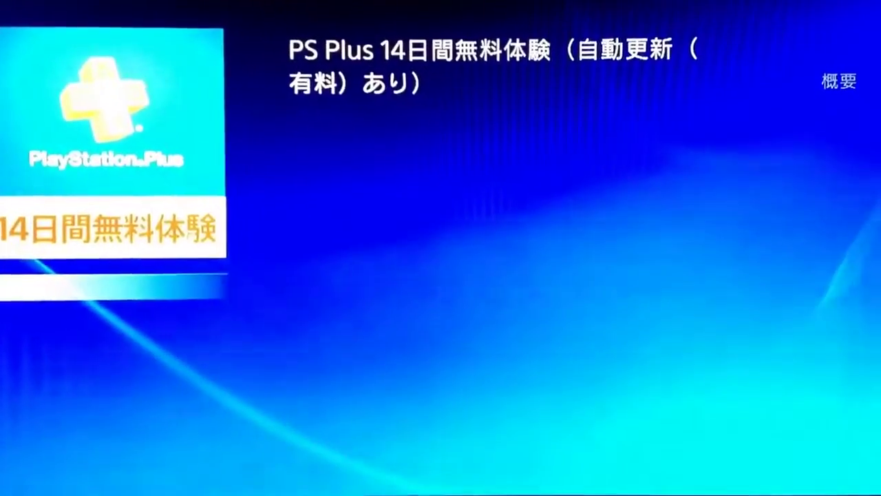
key("Escape")
key("Up")
Step: View the new user's profile to check the PS Plus mark
key("Right")
key("Right")
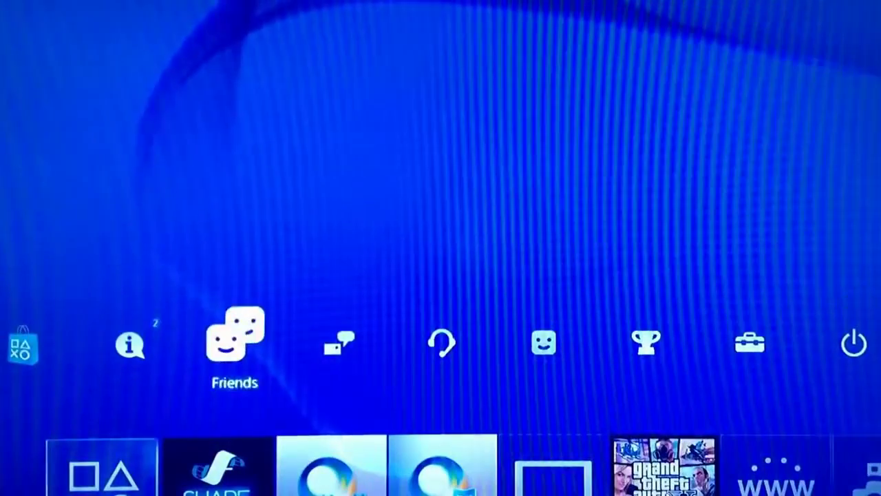
key("Right")
key("Right")
key("Right")
key("Left")
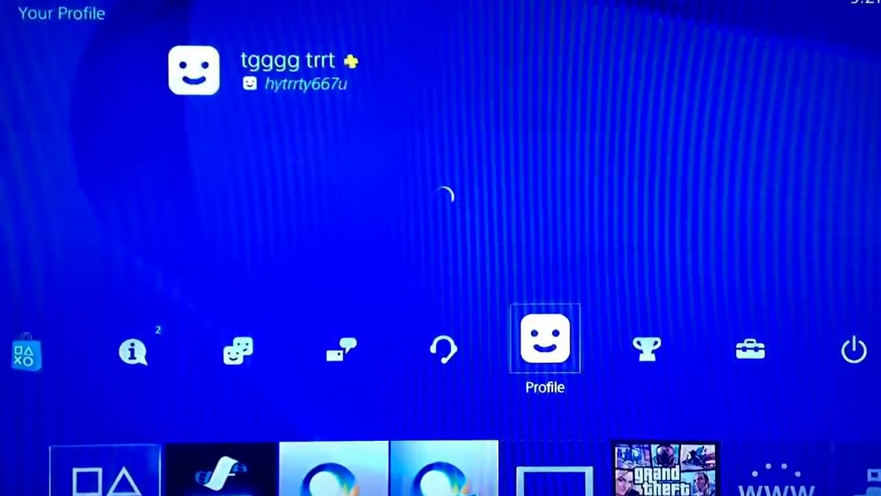
key("Return")
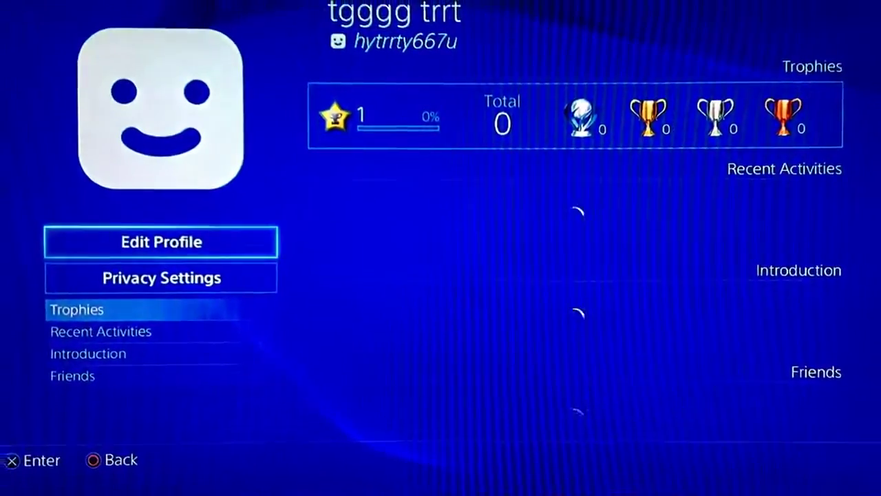
key("Escape")
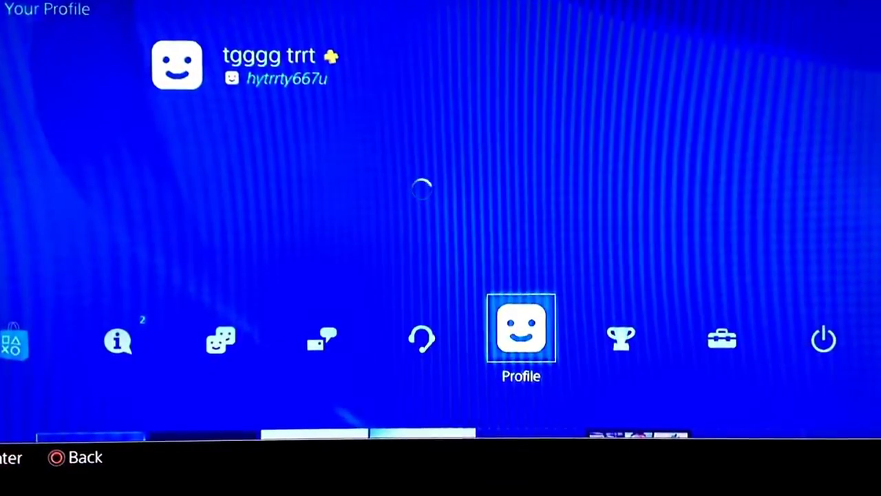
Step: Move to the Power function on the function row
key("Left")
key("Left")
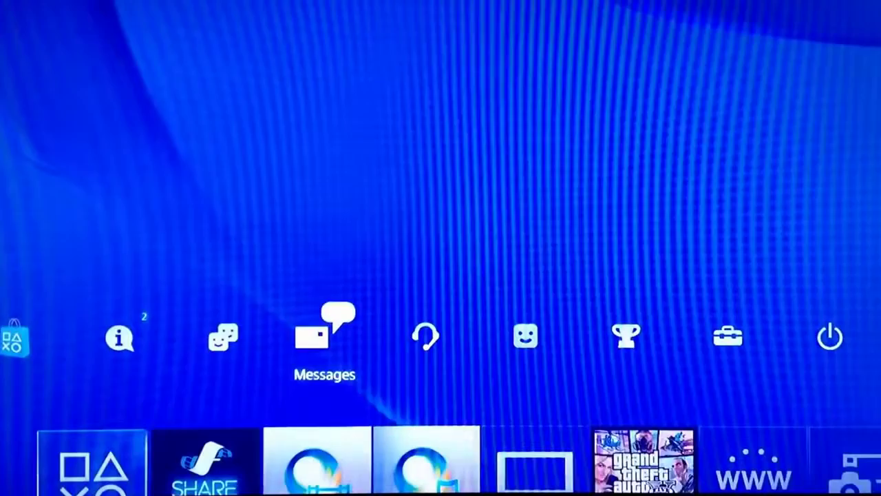
key("Right")
key("Right")
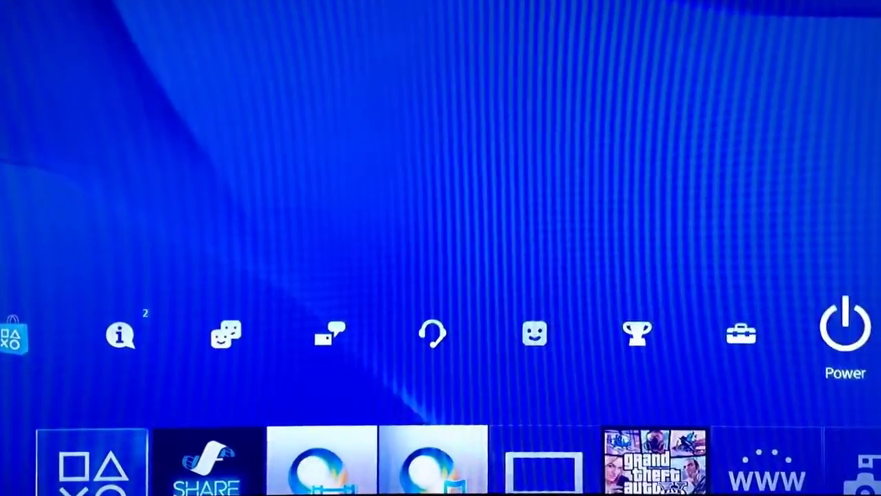
key("Down")
key("Right")
key("Up")
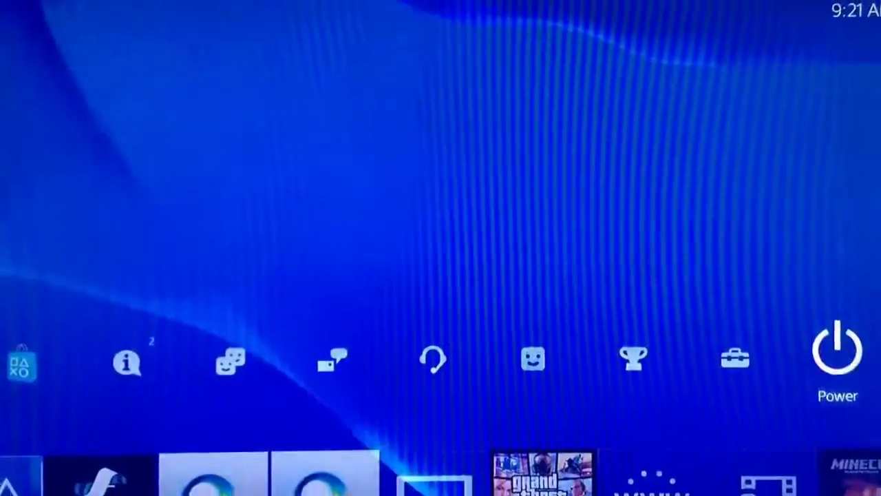
Step: Look over the system Language settings, then close the language choices
key("Return")
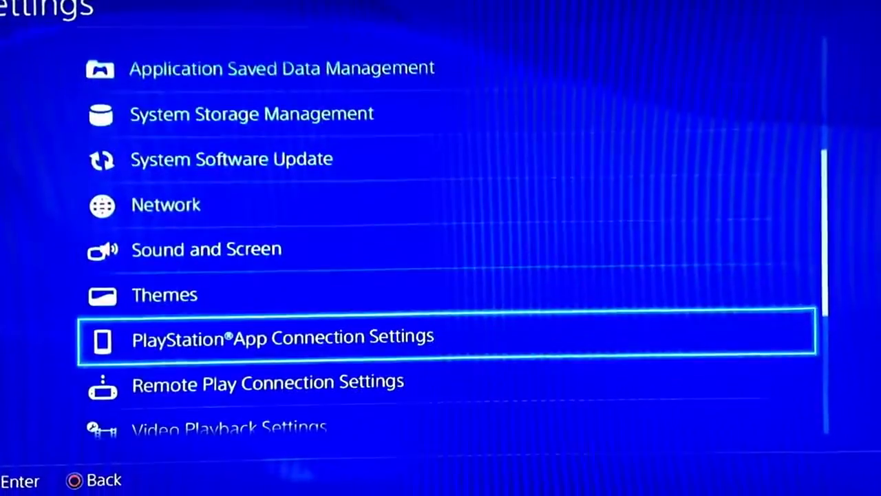
key("Down")
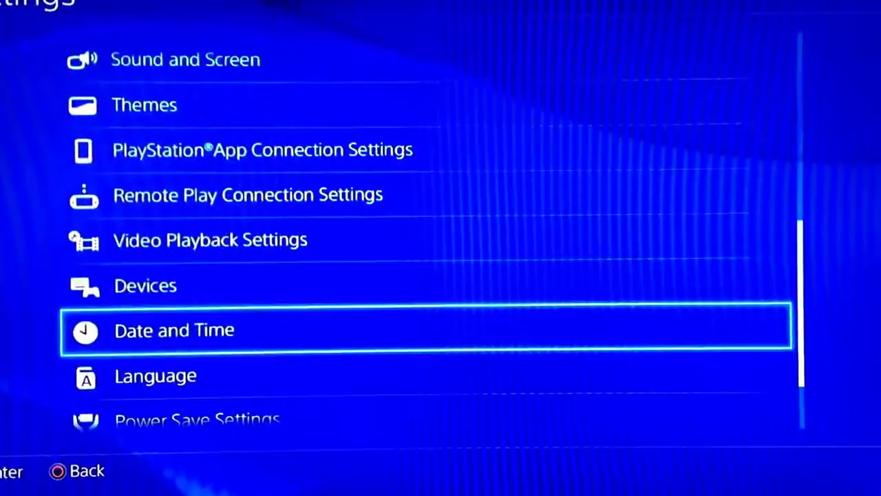
key("Down")
key("Return")
key("Return")
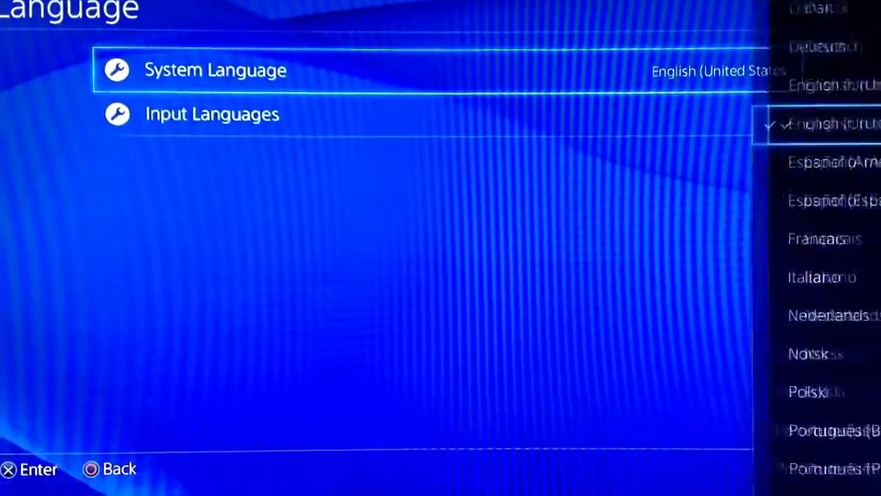
key("Escape")
Step: Back out to the home screen and open Power from the function row
key("Down")
key("Escape")
key("Down")
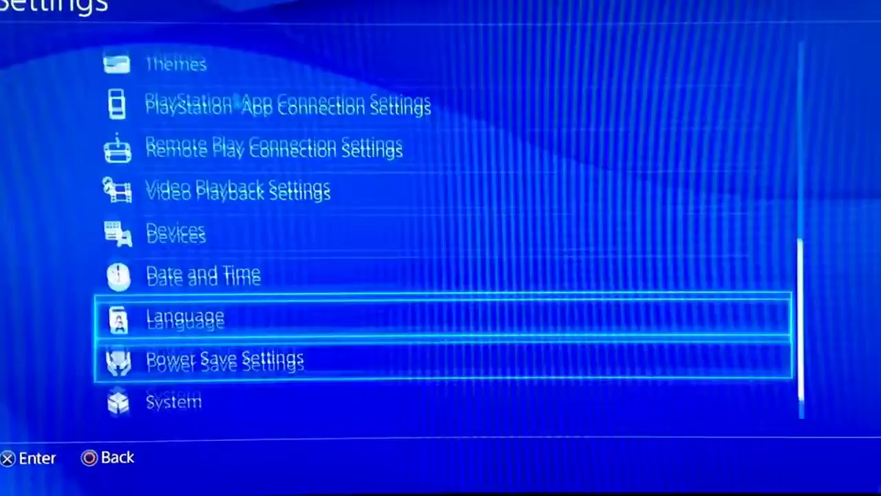
key("Escape")
key("Right")
key("Right")
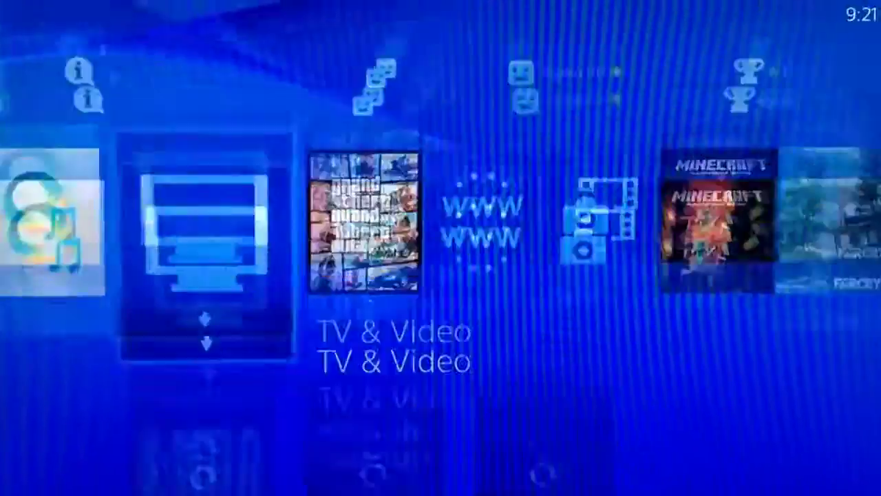
key("Up")
key("Return")
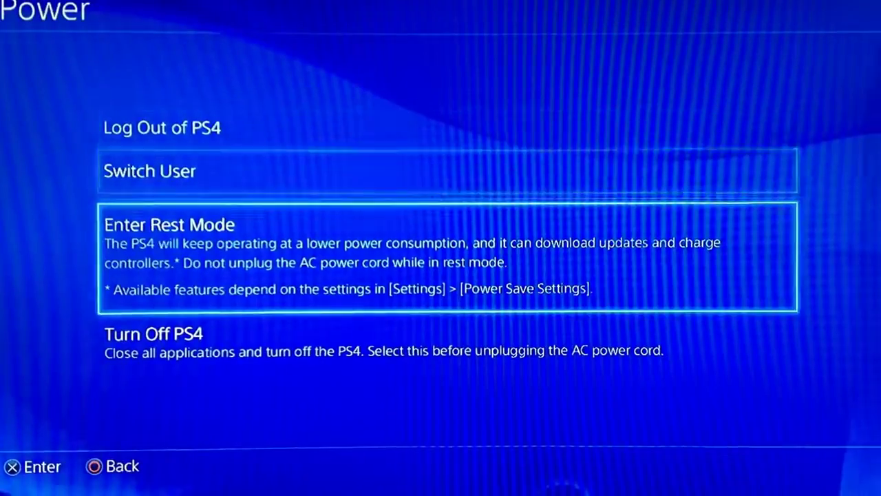
Step: Choose Switch User in the Power menu and browse the listed user accounts
key("Down")
key("Up")
key("Up")
key("Up")
key("Down")
key("Return")
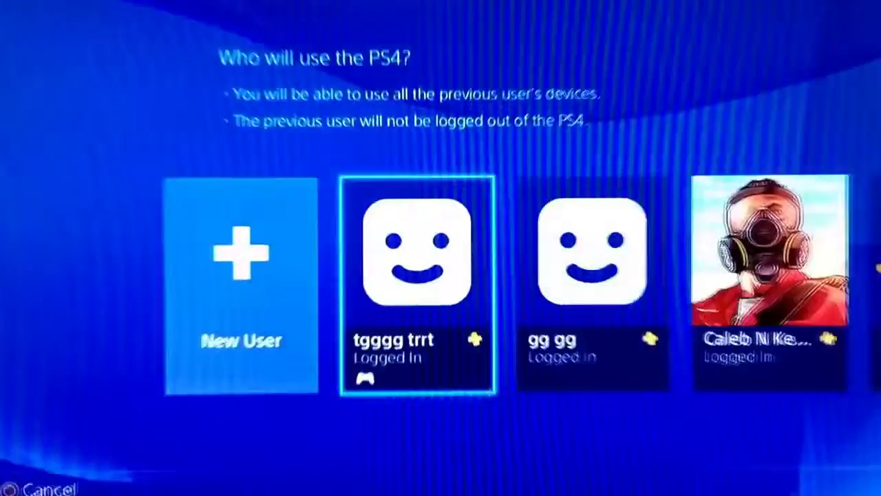
key("Left")
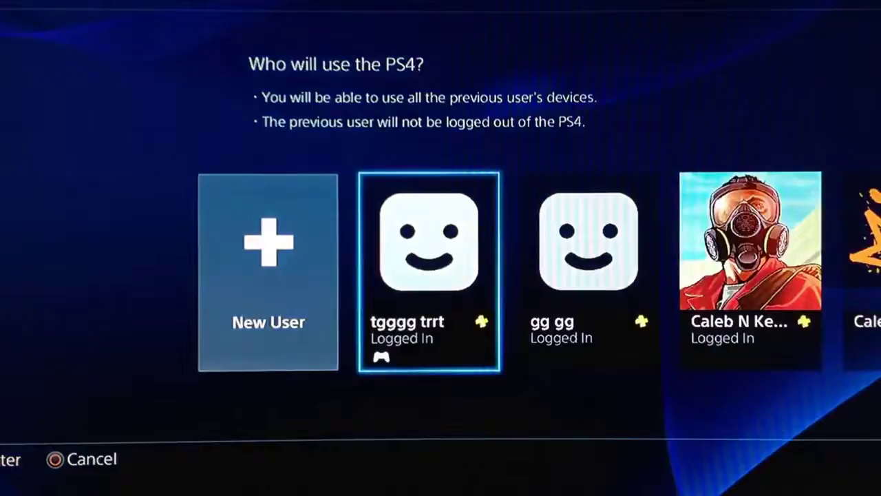
key("Right")
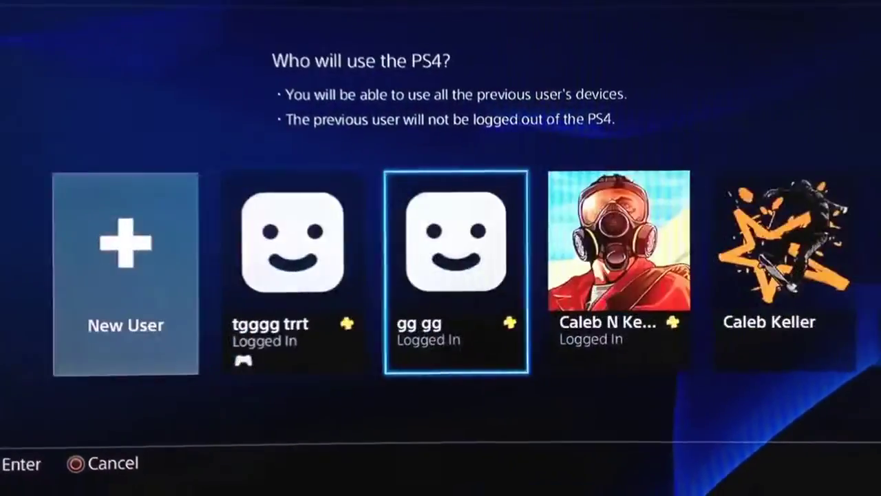
key("Right")
key("Right")
key("Right")
key("Right")
key("Left")
key("Left")
key("Left")
key("Left")
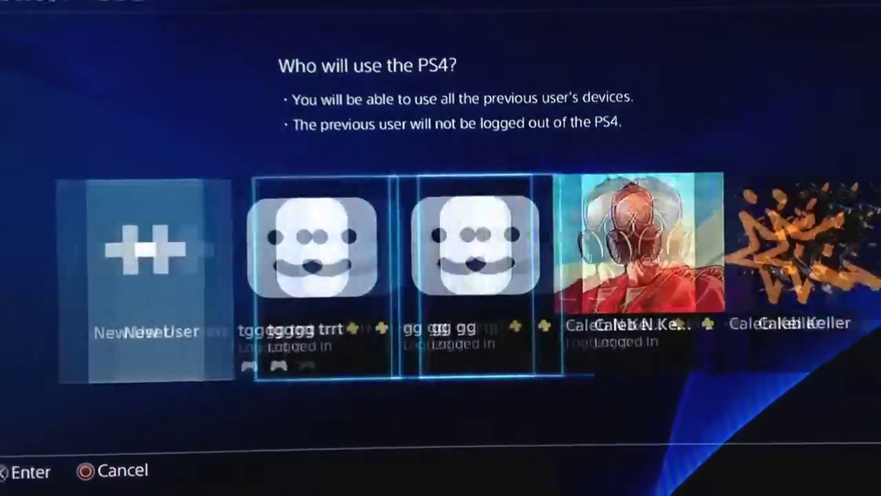
key("Left")
key("Left")
key("Right")
key("Right")
key("Right")
key("Right")
key("Right")
key("Left")
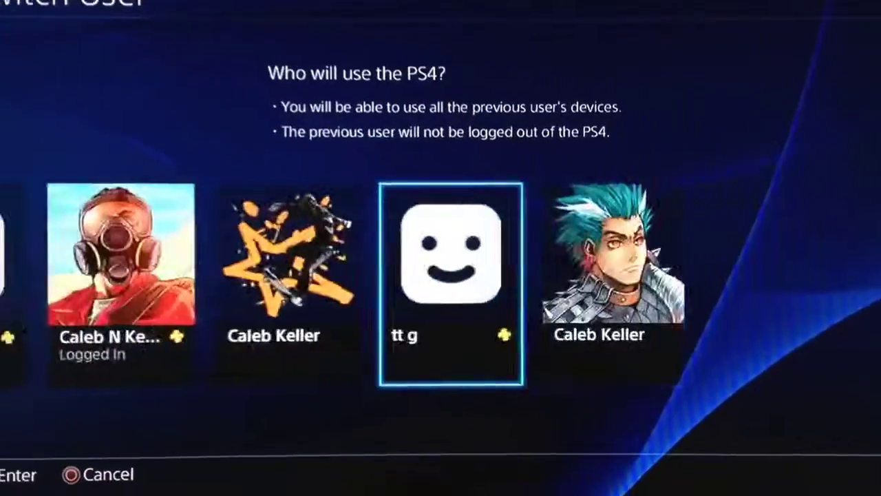
key("Left")
key("Left")
key("Left")
key("Right")
key("Right")
key("Right")
key("Right")
key("Right")
key("Right")
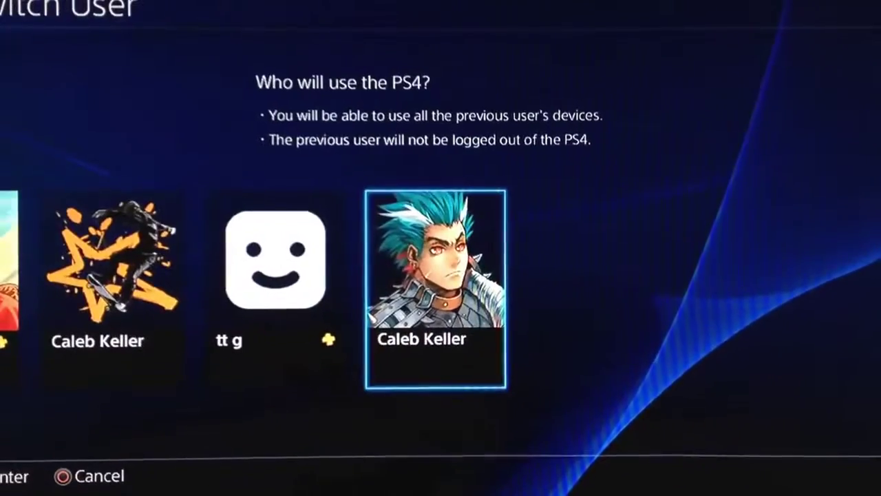